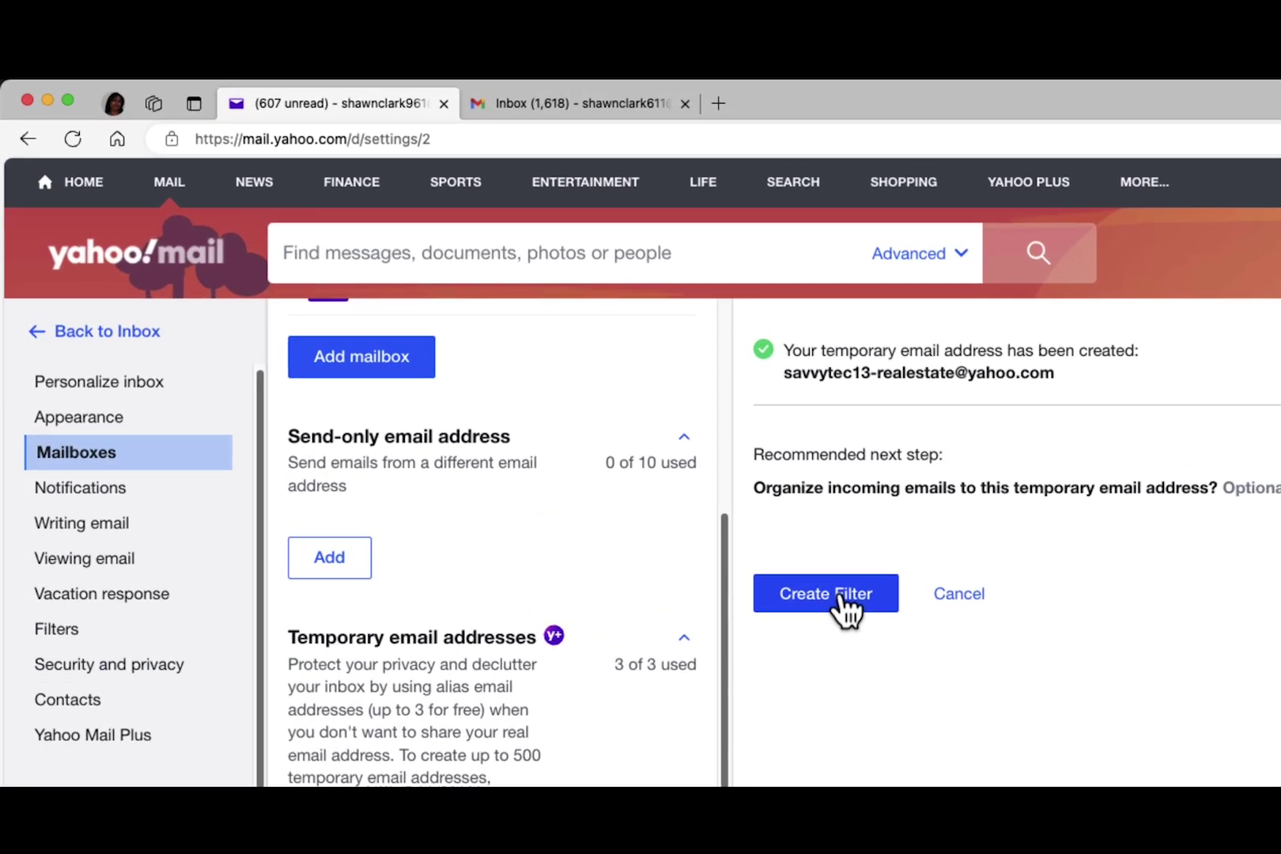
Start a new filter and name it with the full temporary Yahoo address
{"action": "left_click", "coordinate": [839, 595]}
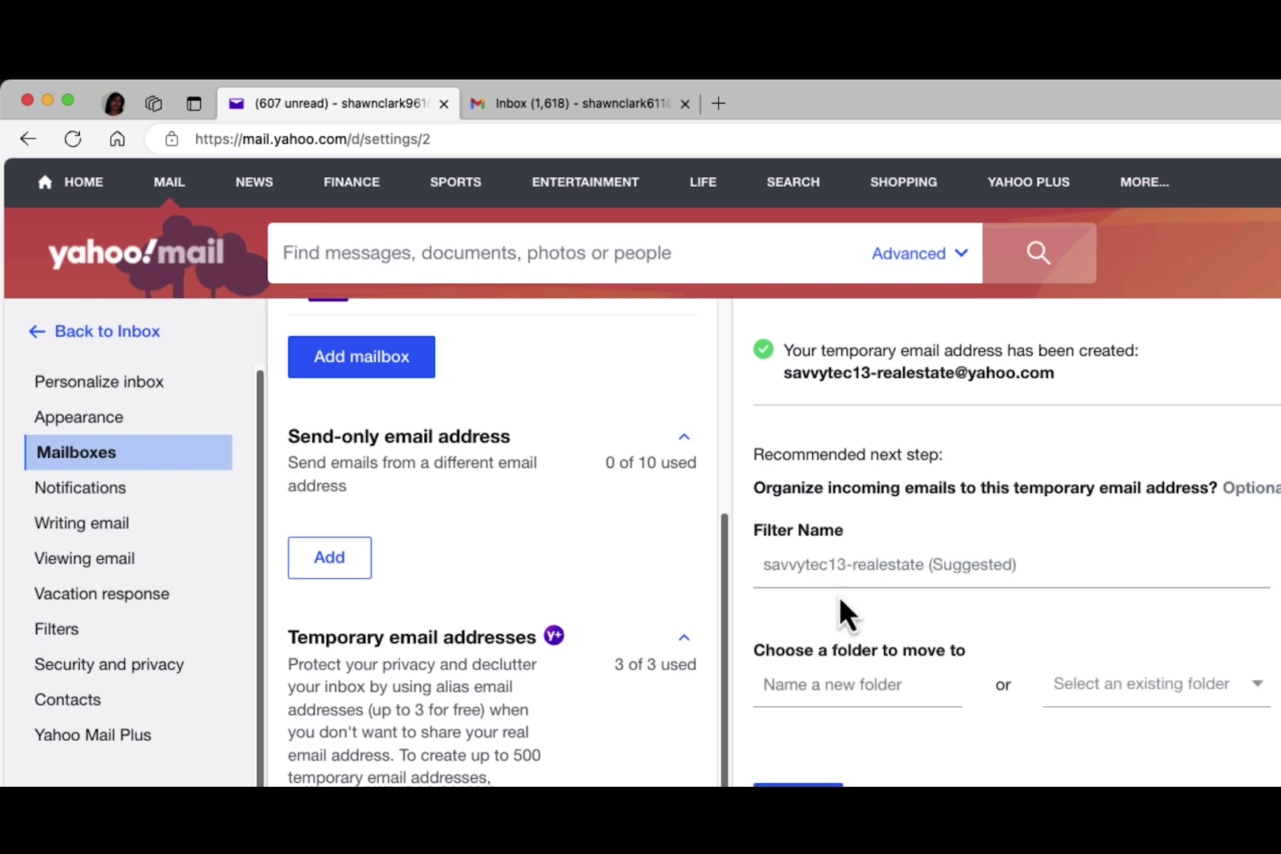
{"action": "left_click", "coordinate": [775, 566]}
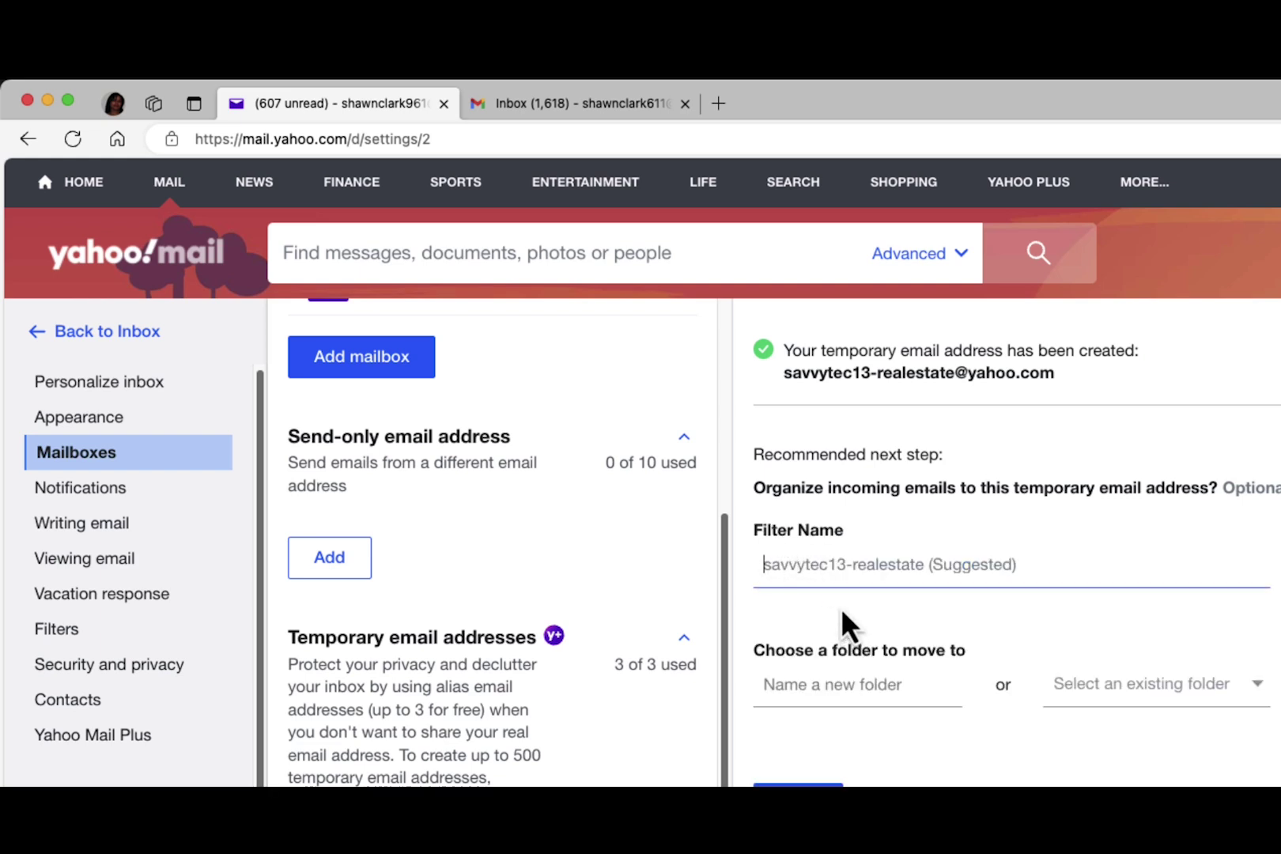
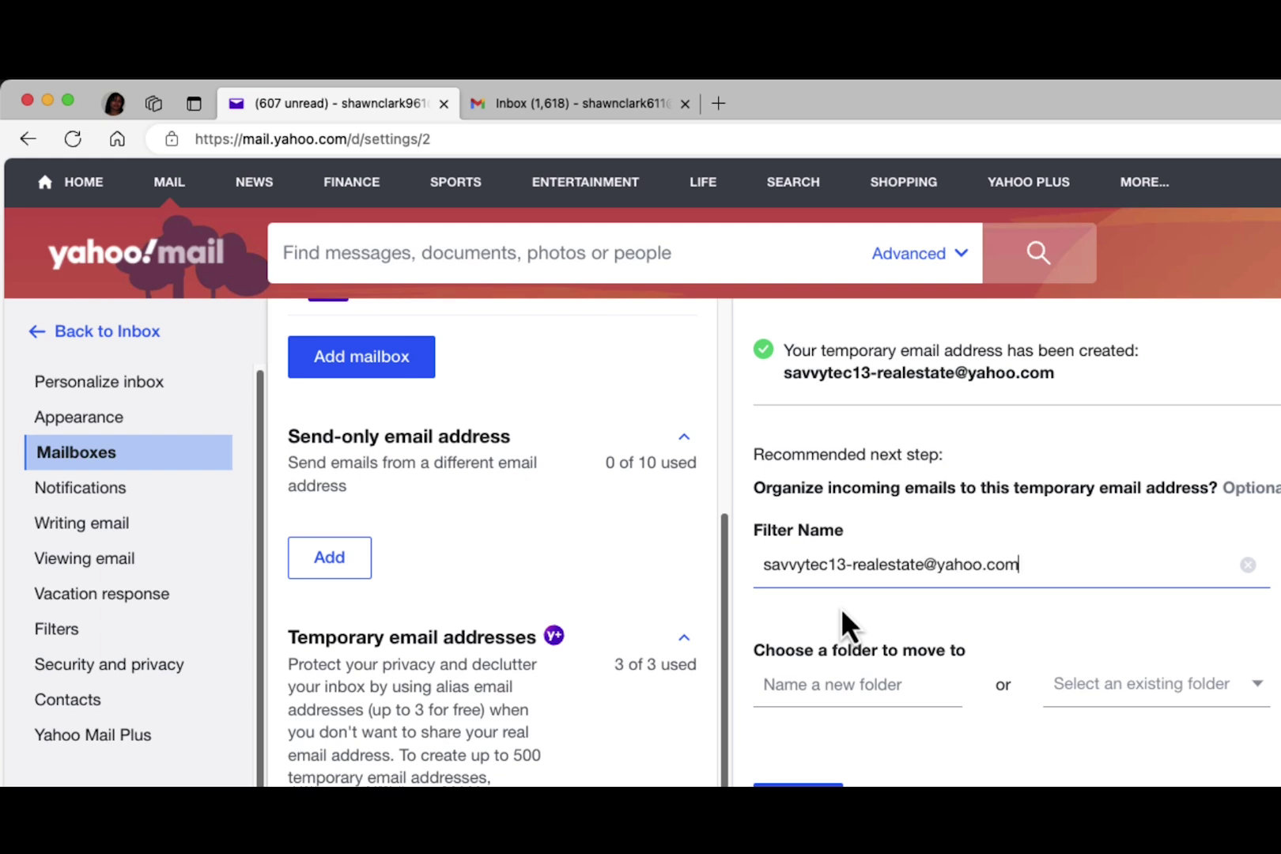
{"action": "key", "text": "Tab"}
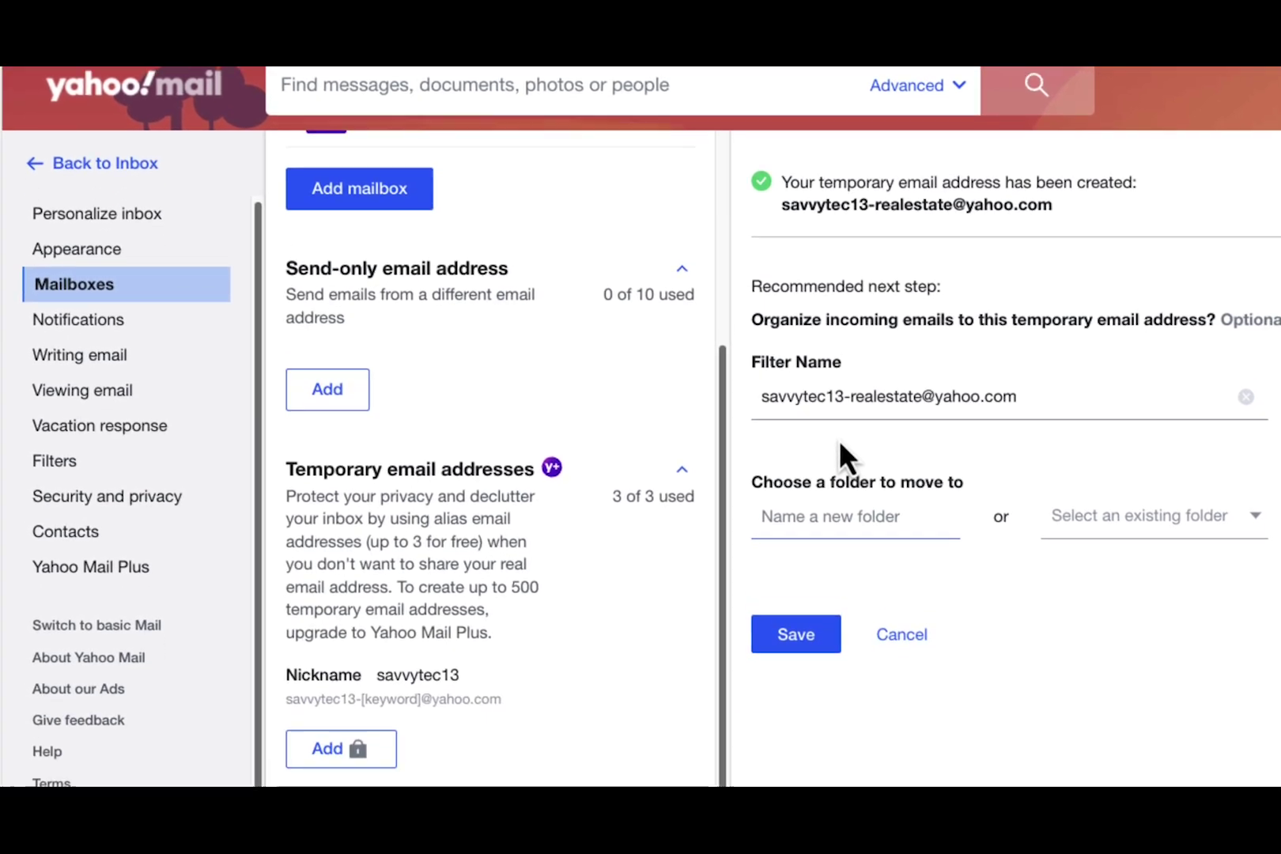
Skip the existing folders, send matches to a new 'savvytec13 real estate' folder, and save
{"action": "left_click", "coordinate": [1257, 517]}
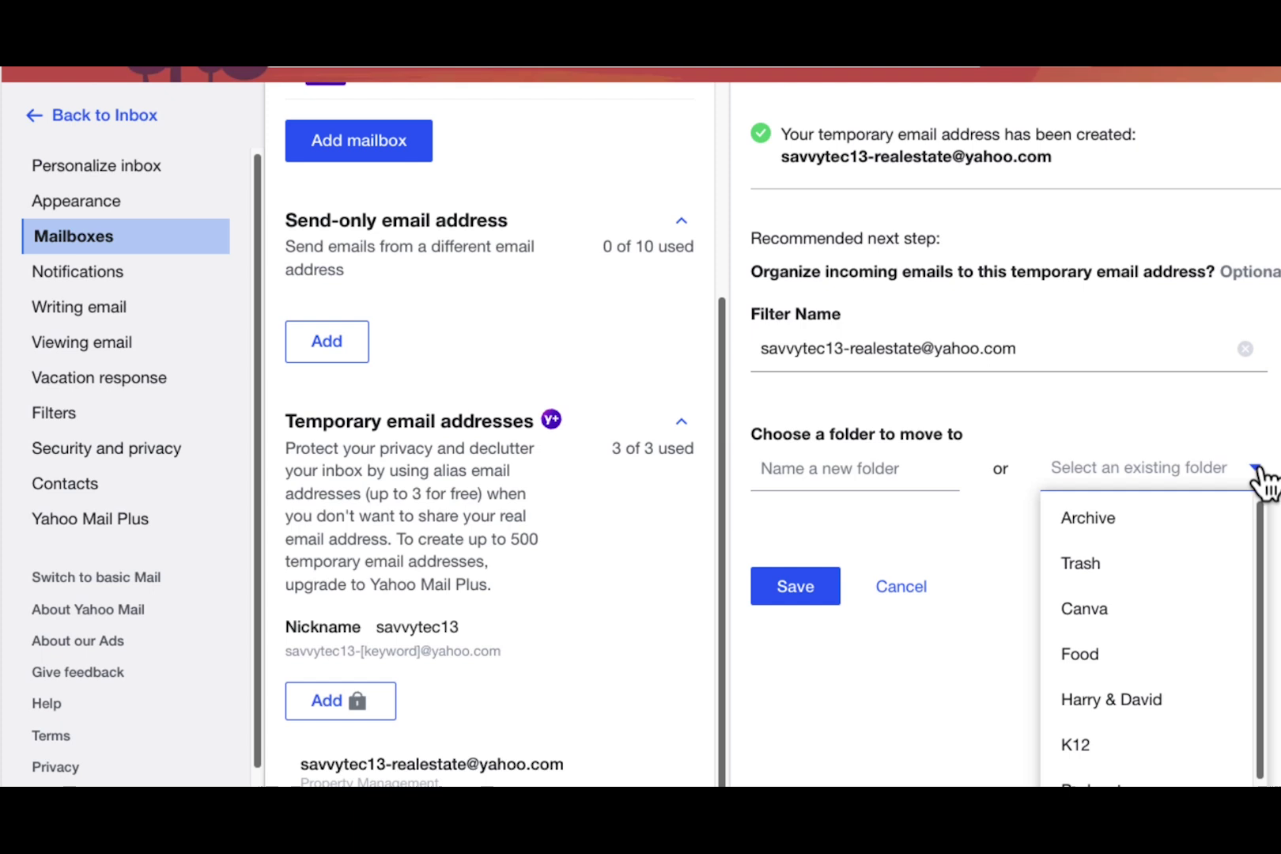
{"action": "left_click_drag", "start_coordinate": [1270, 564], "coordinate": [1249, 466]}
{"action": "left_click", "coordinate": [1253, 473]}
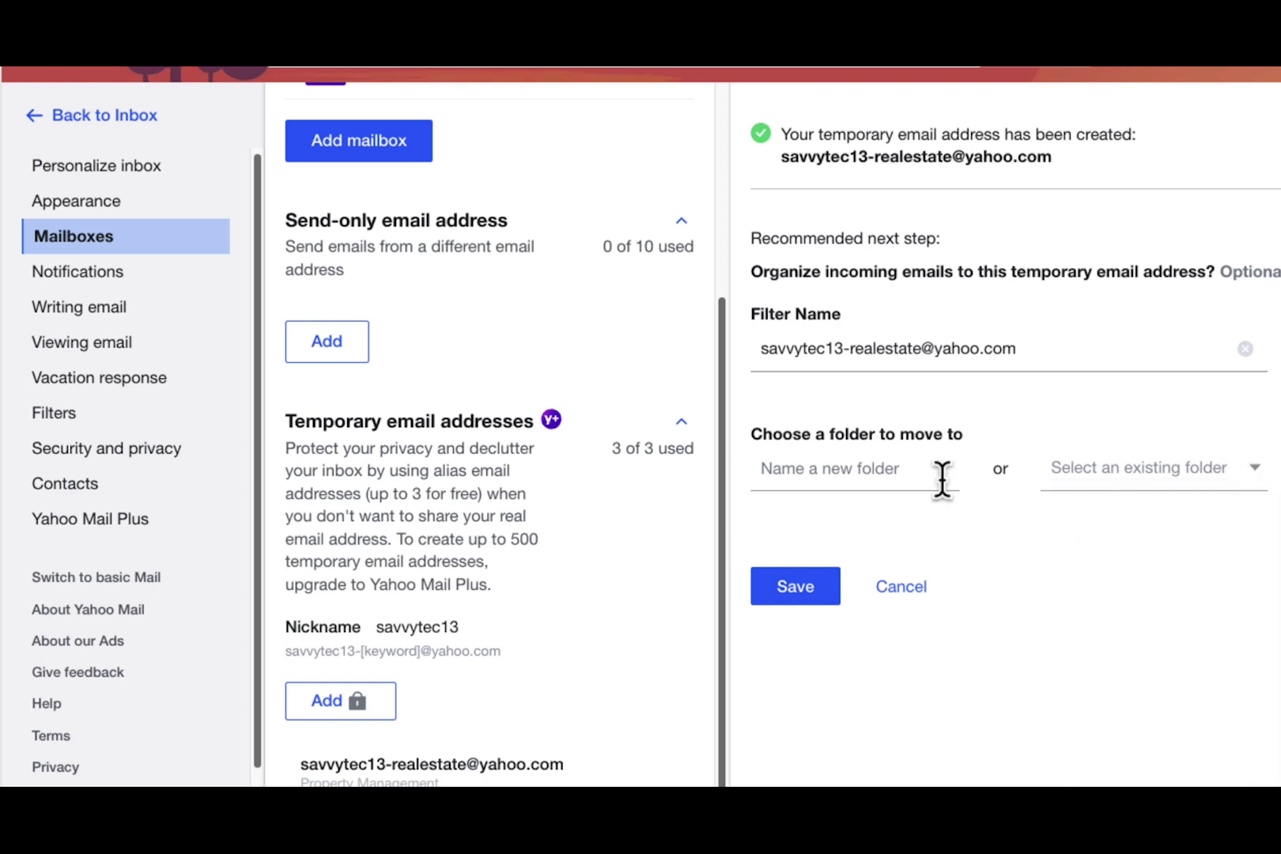
{"action": "left_click", "coordinate": [779, 472]}
{"action": "type", "text": "s"}
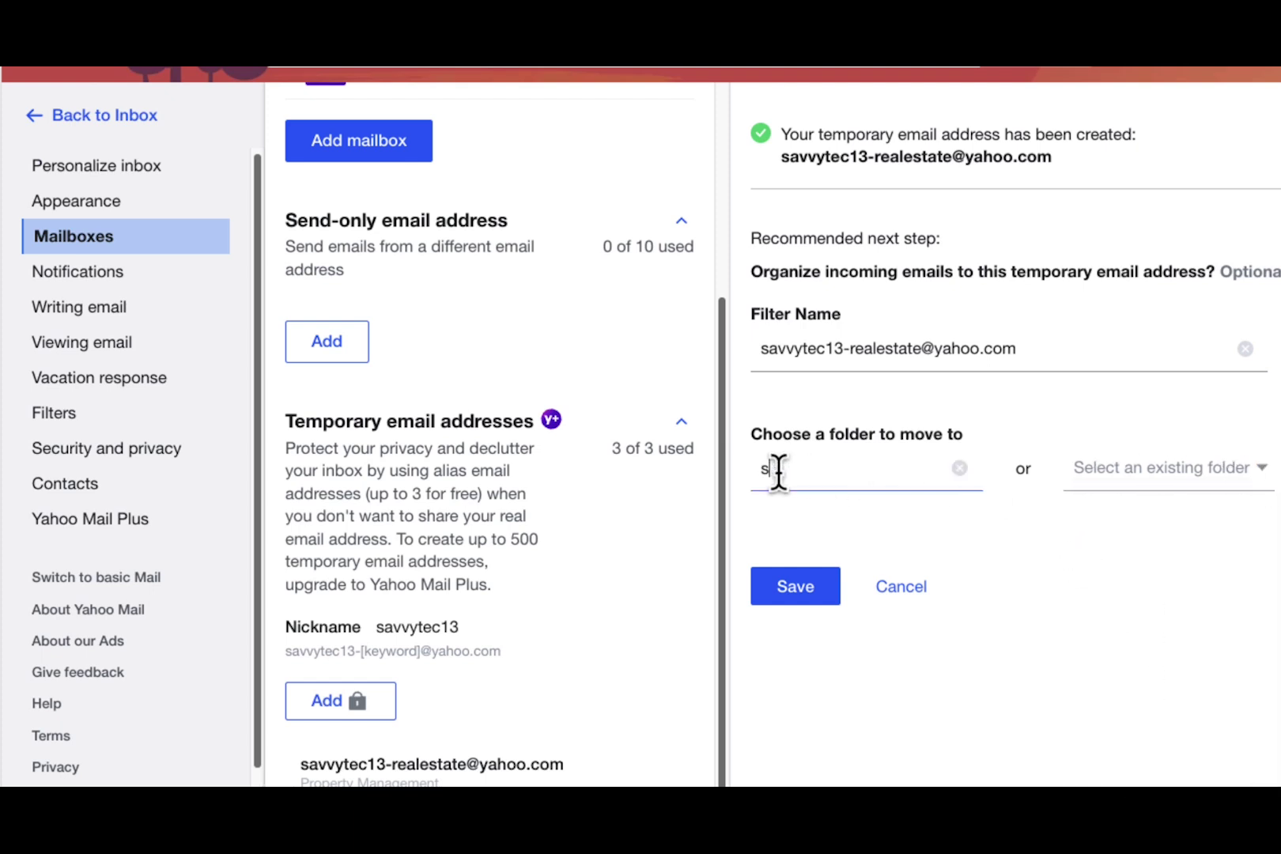
{"action": "type", "text": "avvytec13"}
{"action": "type", "text": "real estate"}
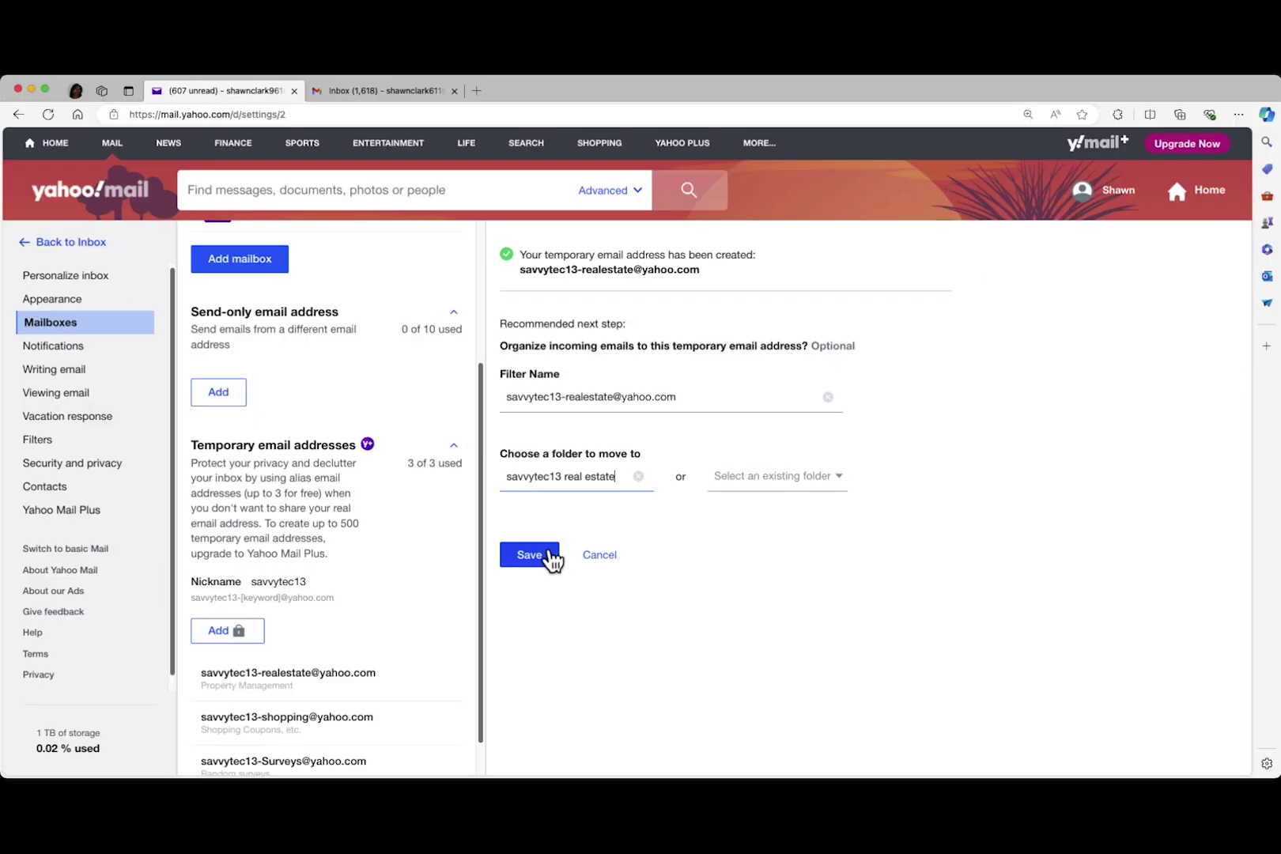
{"action": "left_click", "coordinate": [818, 585]}
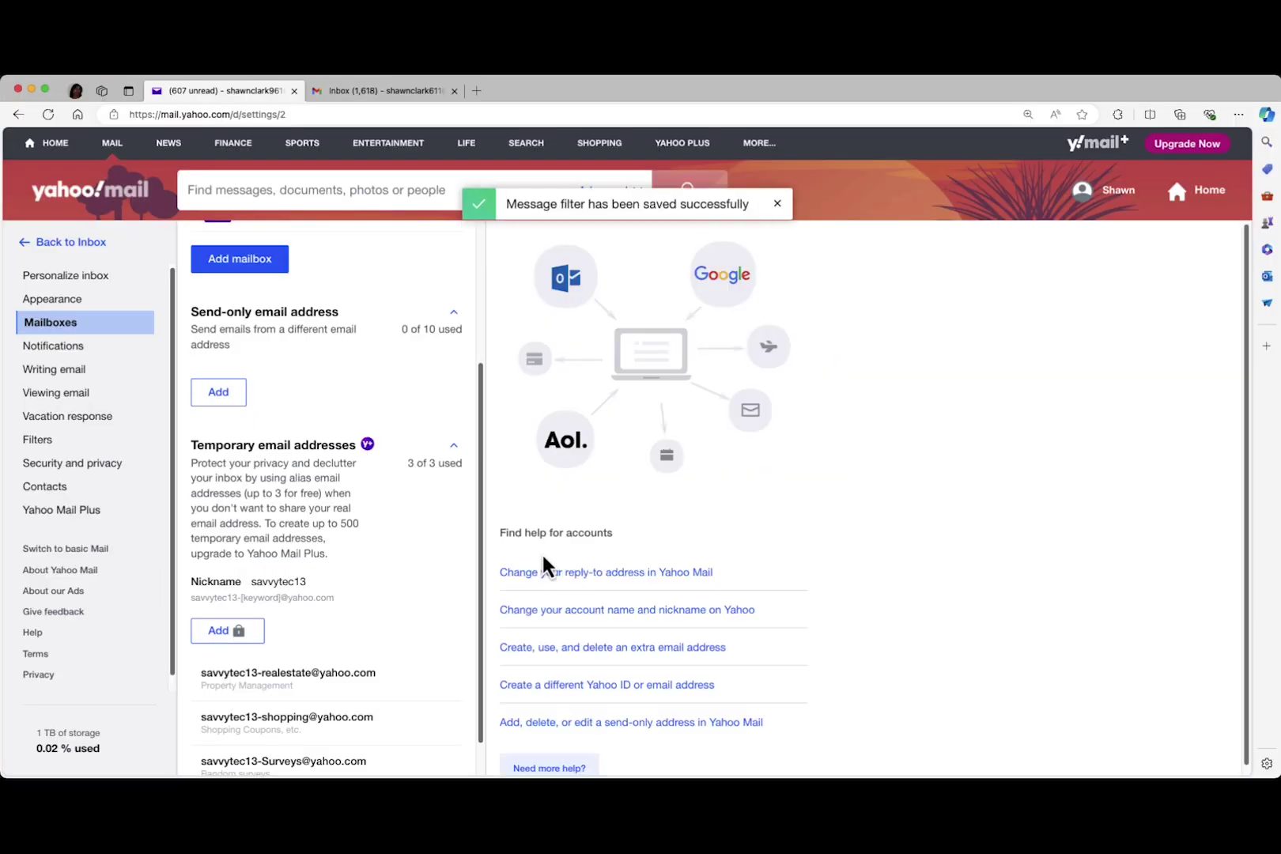
From Gmail, email the temporary address with subject 'Test Filter' and body 'Here it is'
{"action": "left_click", "coordinate": [403, 90]}
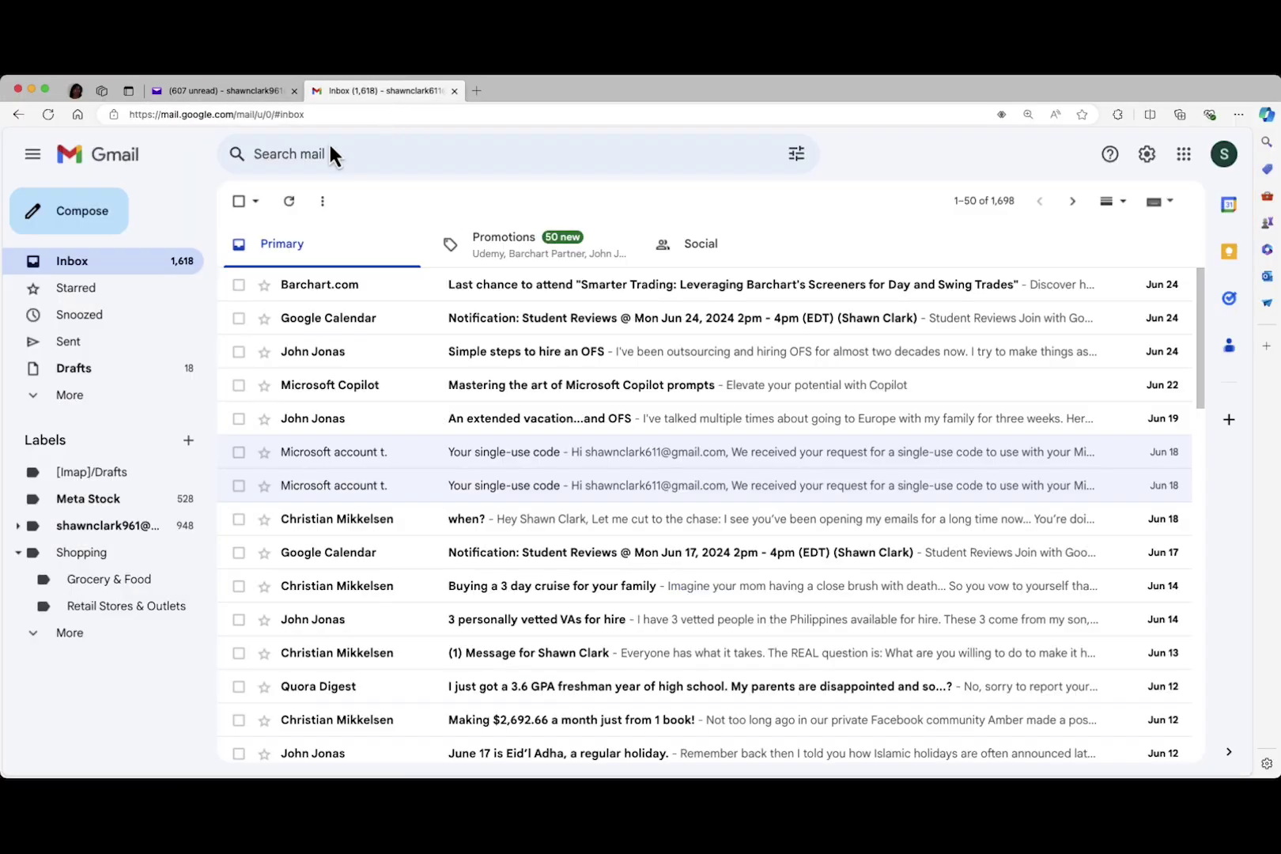
{"action": "left_click", "coordinate": [79, 216]}
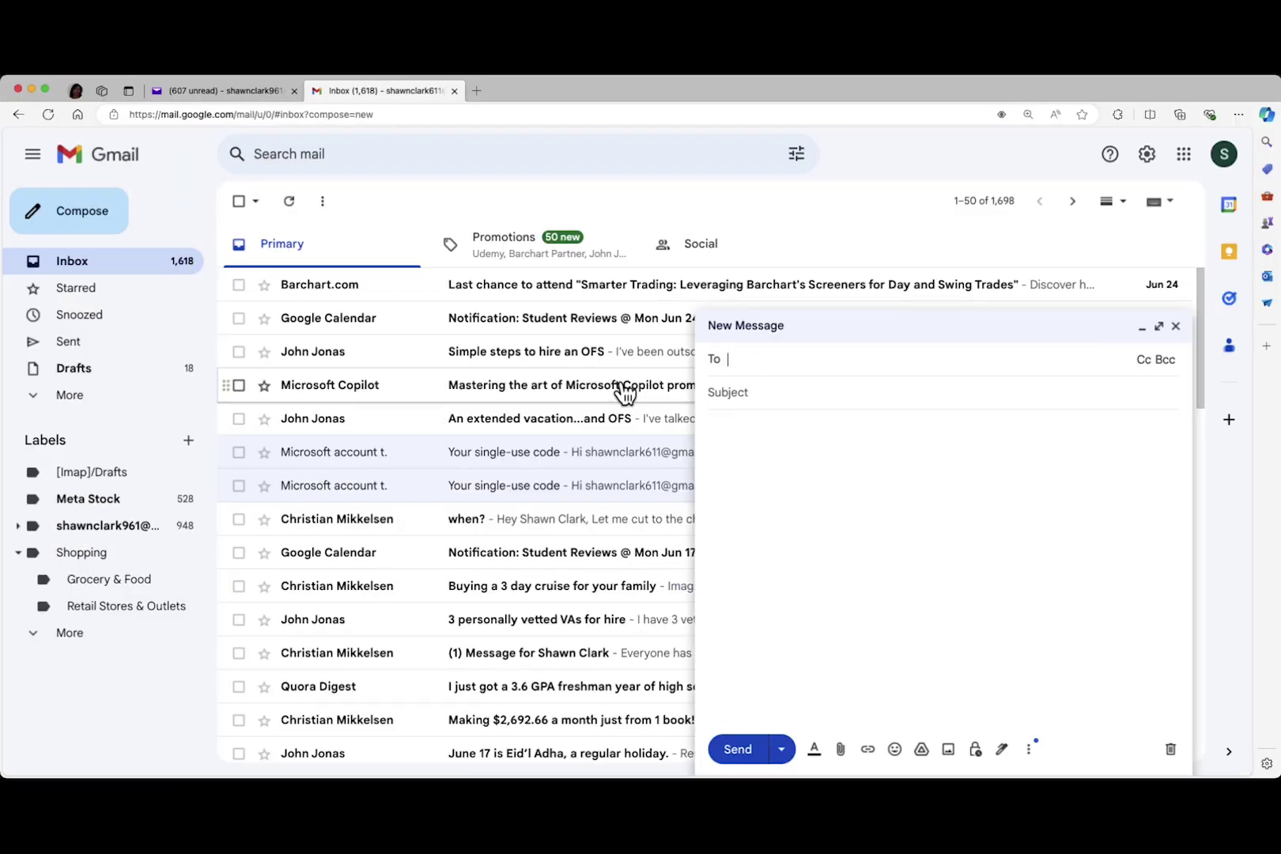
{"action": "left_click", "coordinate": [818, 405]}
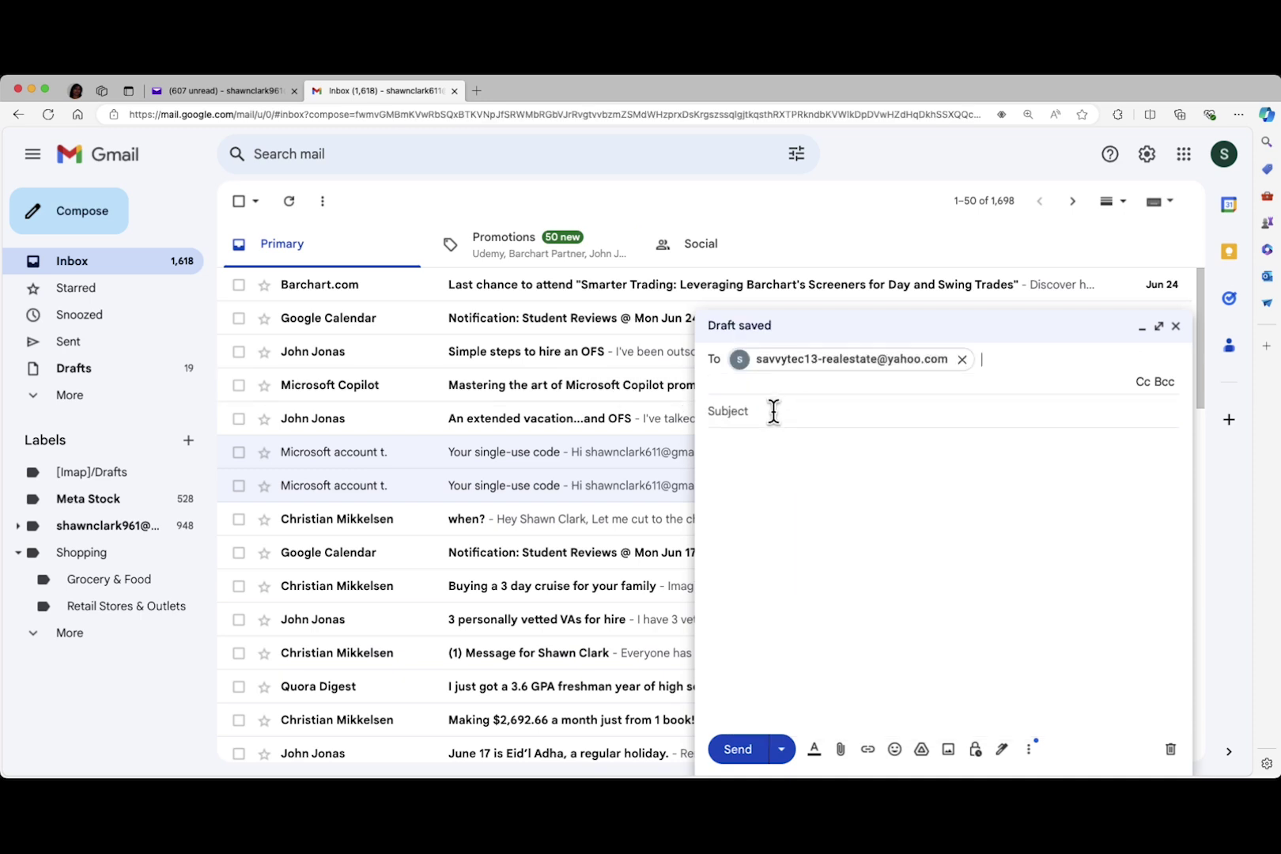
{"action": "left_click", "coordinate": [774, 411]}
{"action": "type", "text": "Test"}
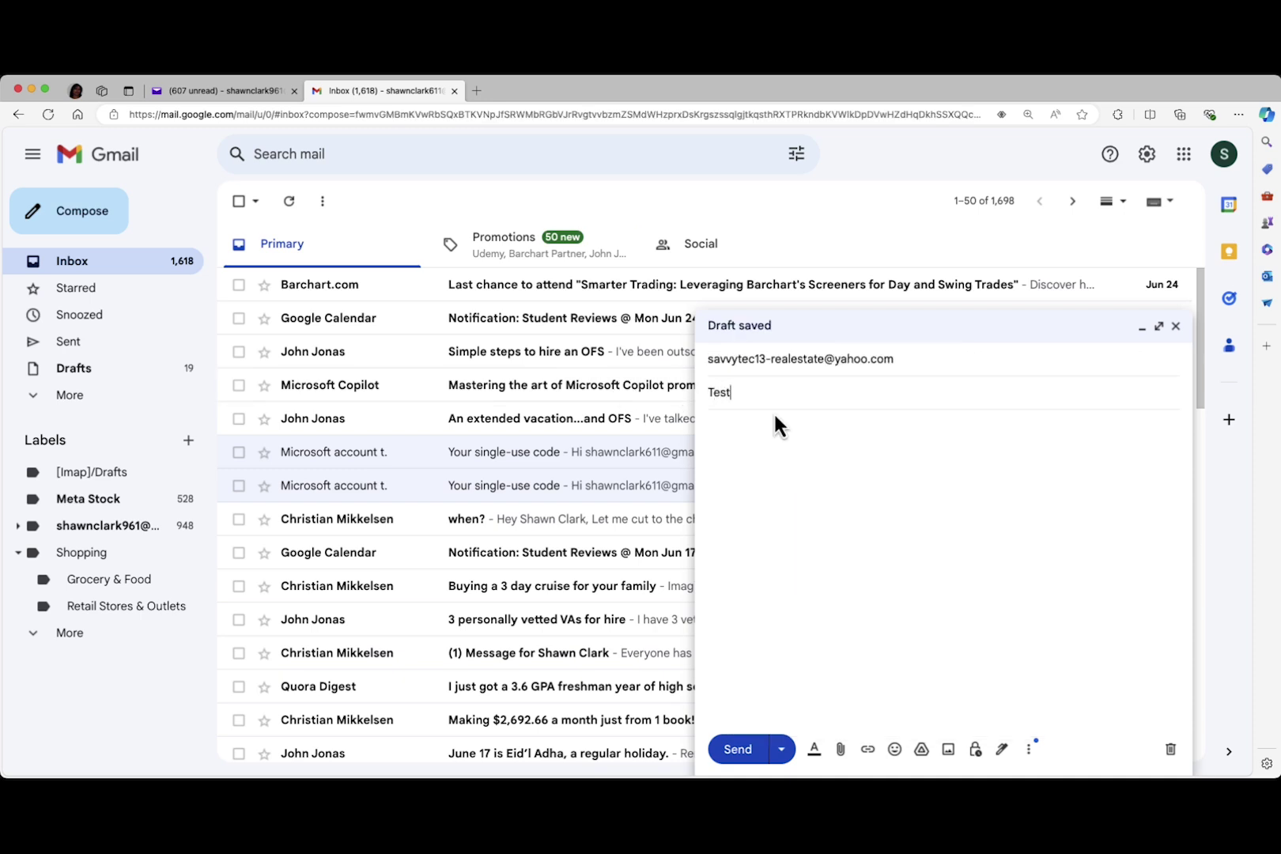
{"action": "type", "text": " Filter"}
{"action": "key", "text": "Tab"}
{"action": "type", "text": "Here"}
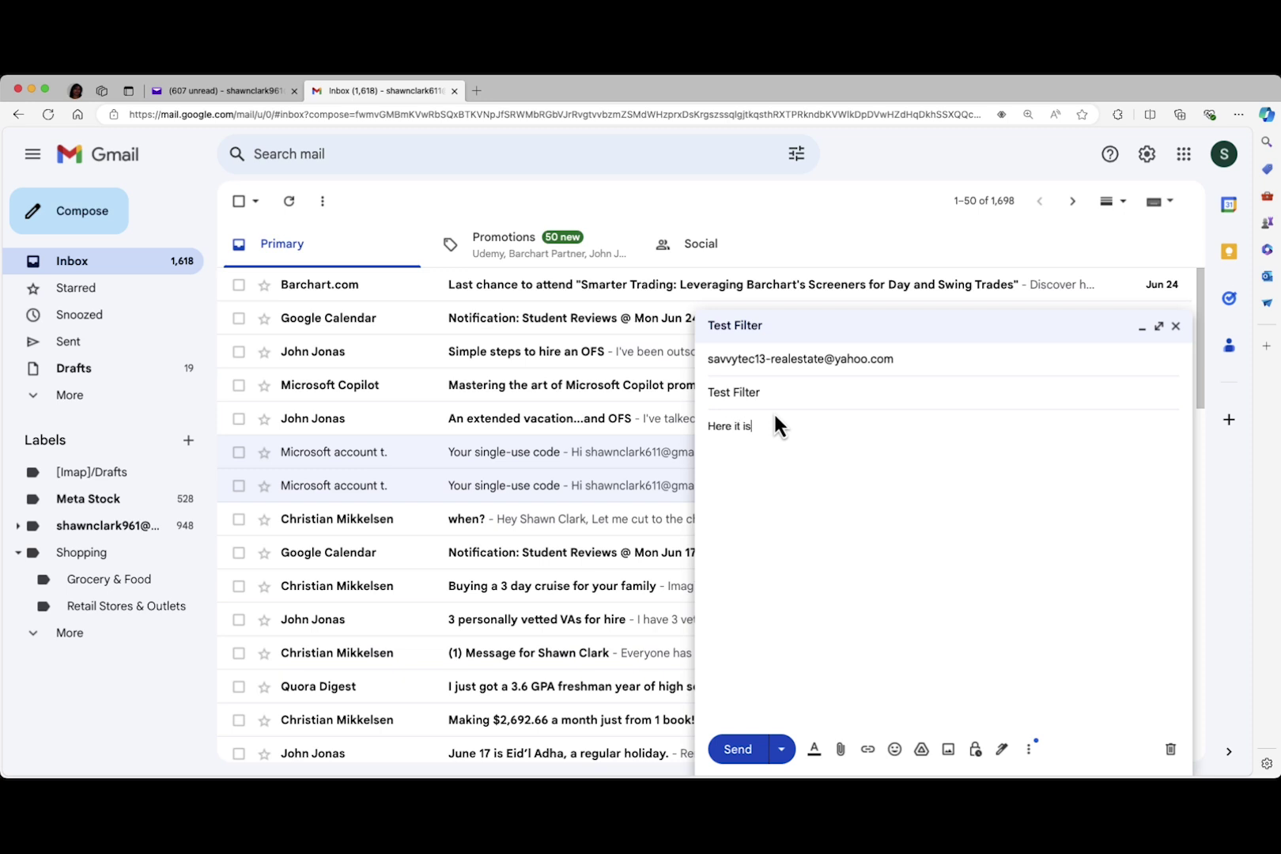
{"action": "left_click", "coordinate": [747, 753]}
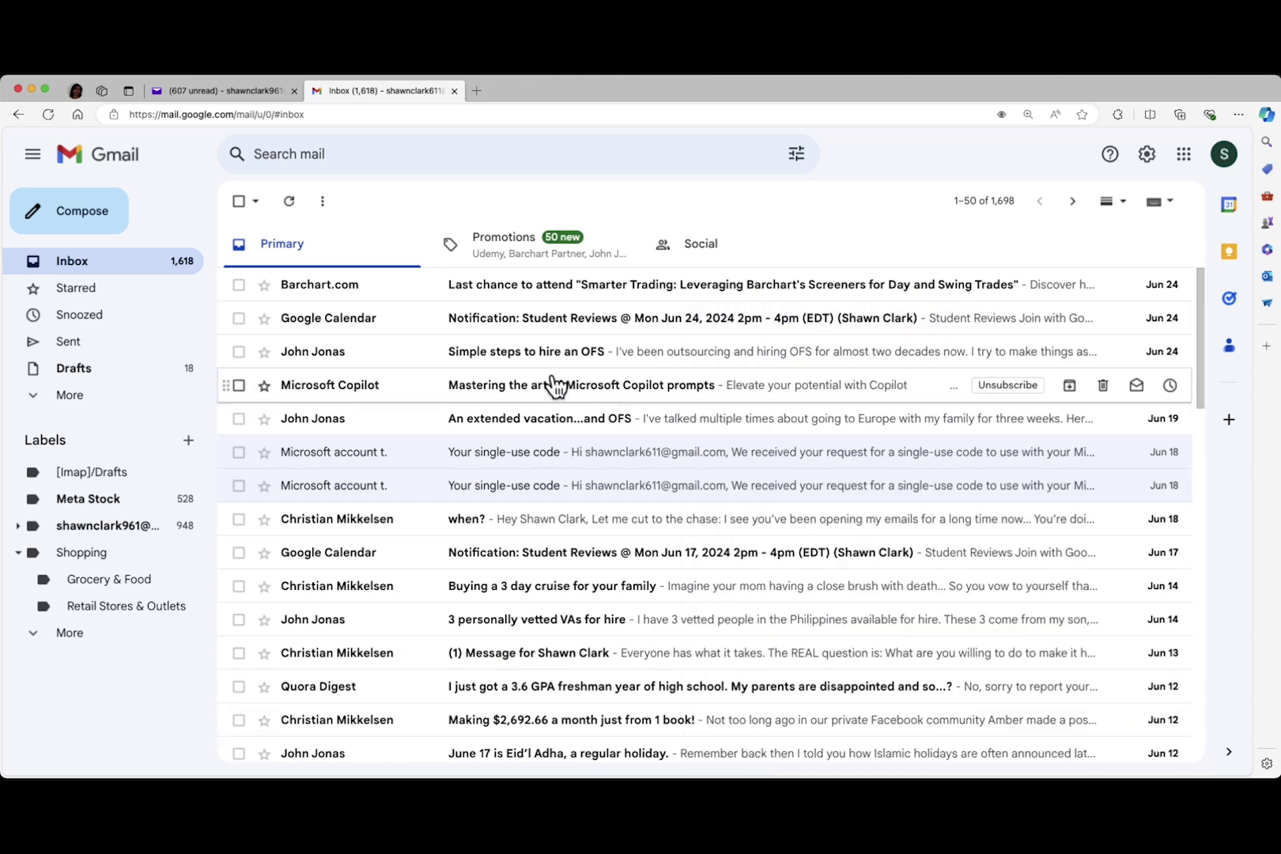
Back in Yahoo, confirm 'Test Filter' arrived by opening it in the savvytec13 real estate folder
{"action": "left_click", "coordinate": [233, 94]}
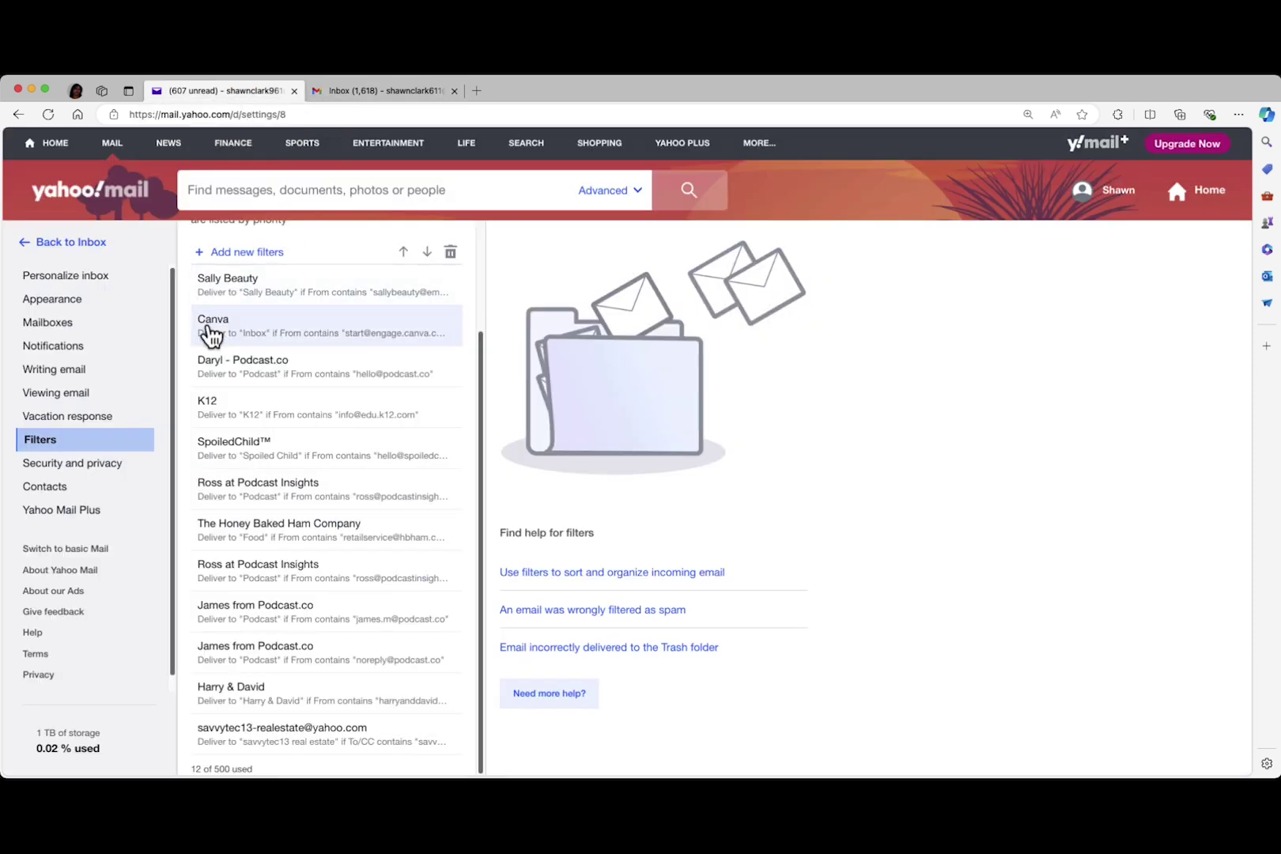
{"action": "left_click", "coordinate": [95, 253]}
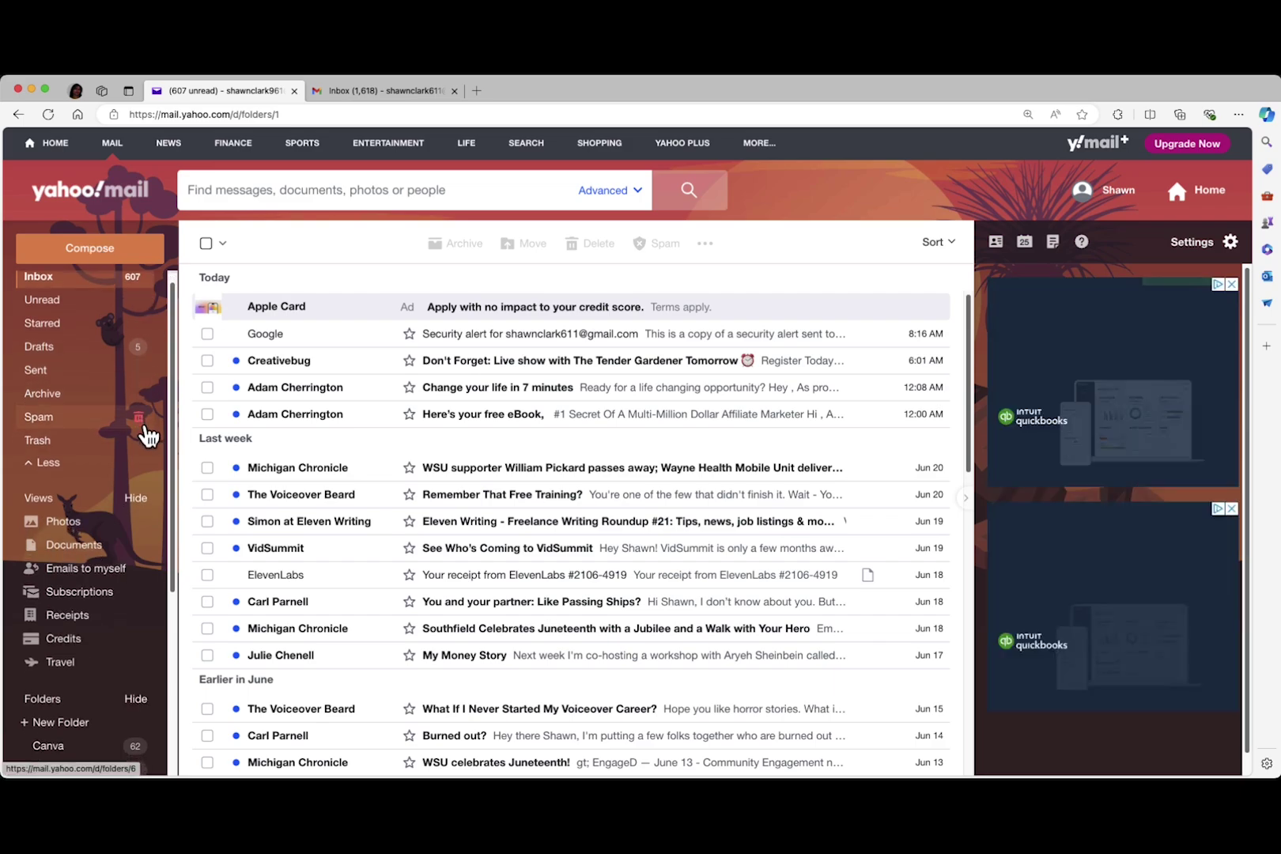
{"action": "scroll", "coordinate": [147, 433], "scroll_direction": "down", "scroll_amount": 5}
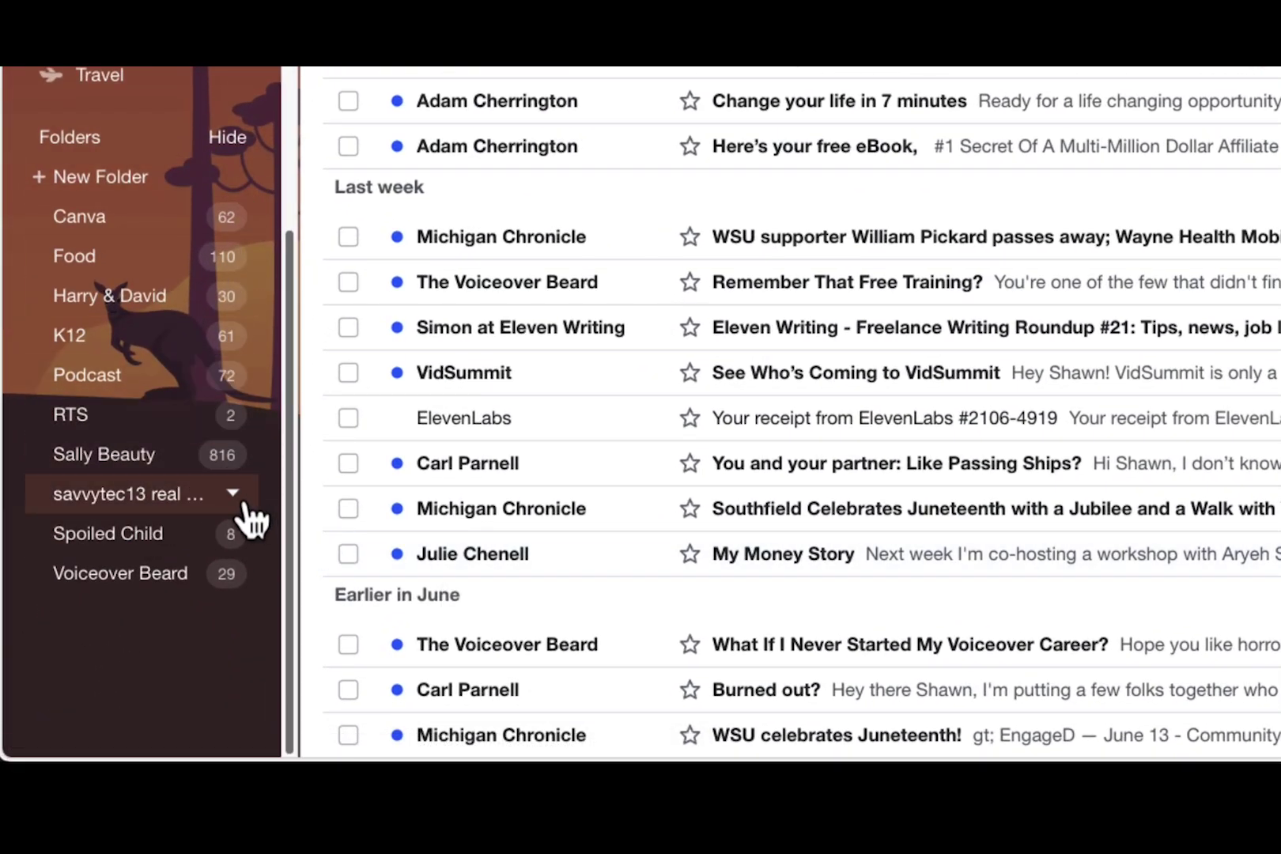
{"action": "left_click", "coordinate": [122, 504]}
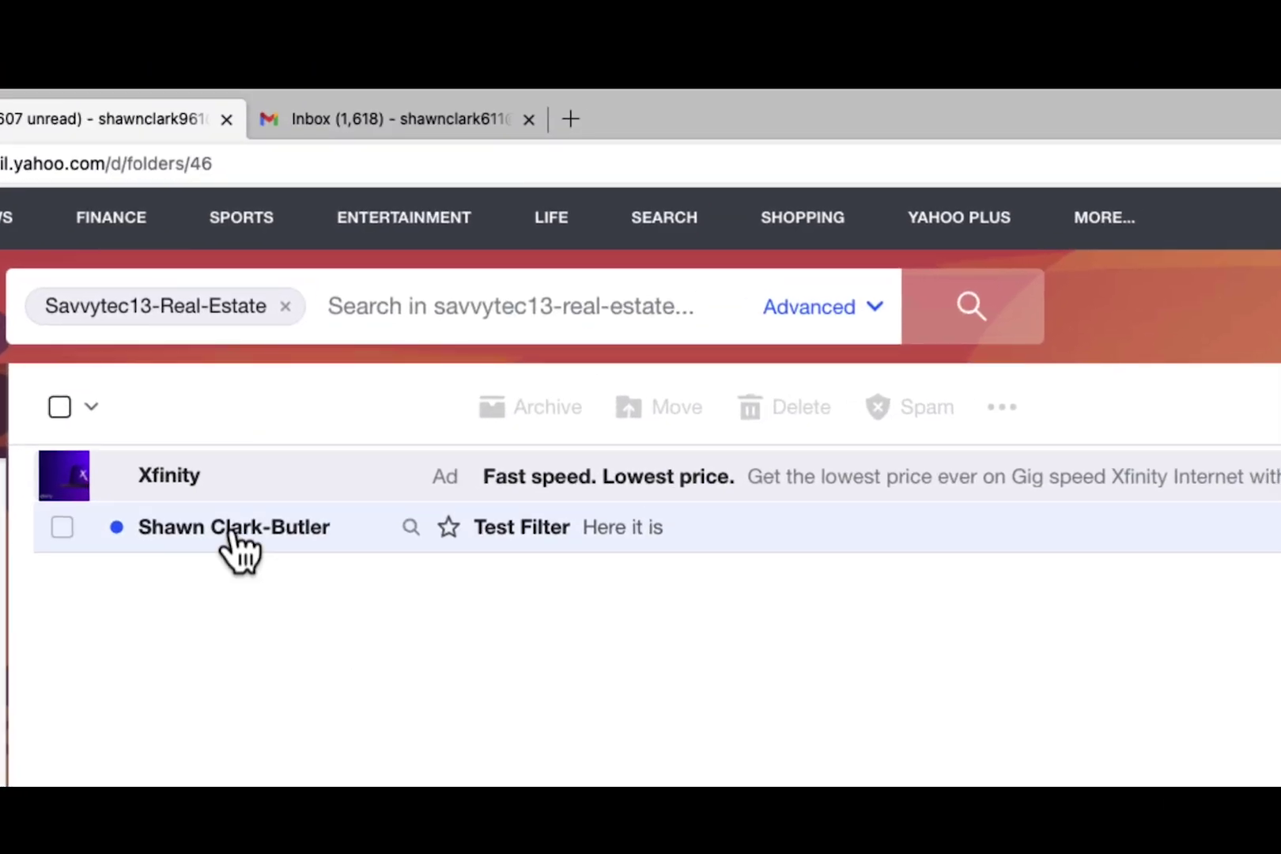
{"action": "left_click", "coordinate": [233, 532]}
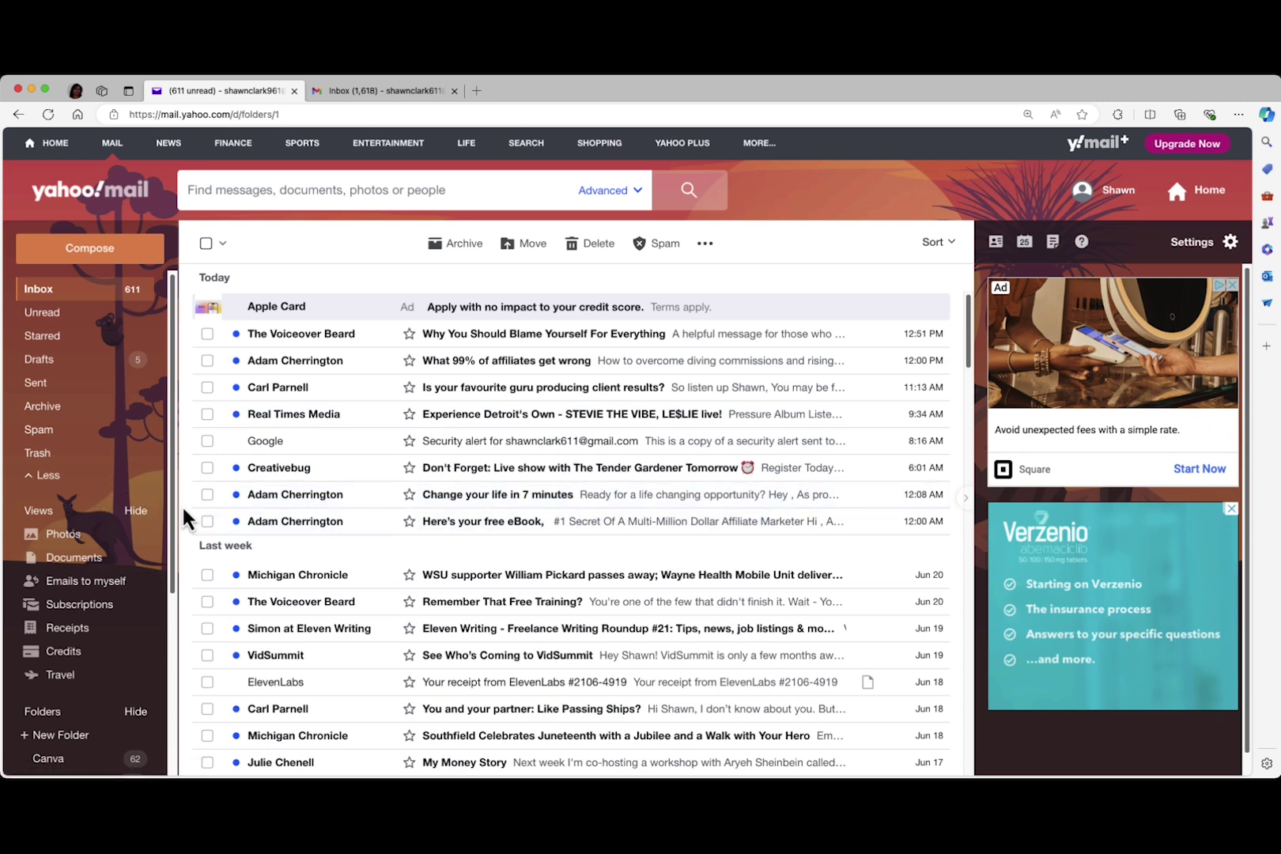
Scroll the Yahoo sidebar down to bring the Folders list into view
{"action": "left_click_drag", "start_coordinate": [171, 514], "coordinate": [171, 598]}
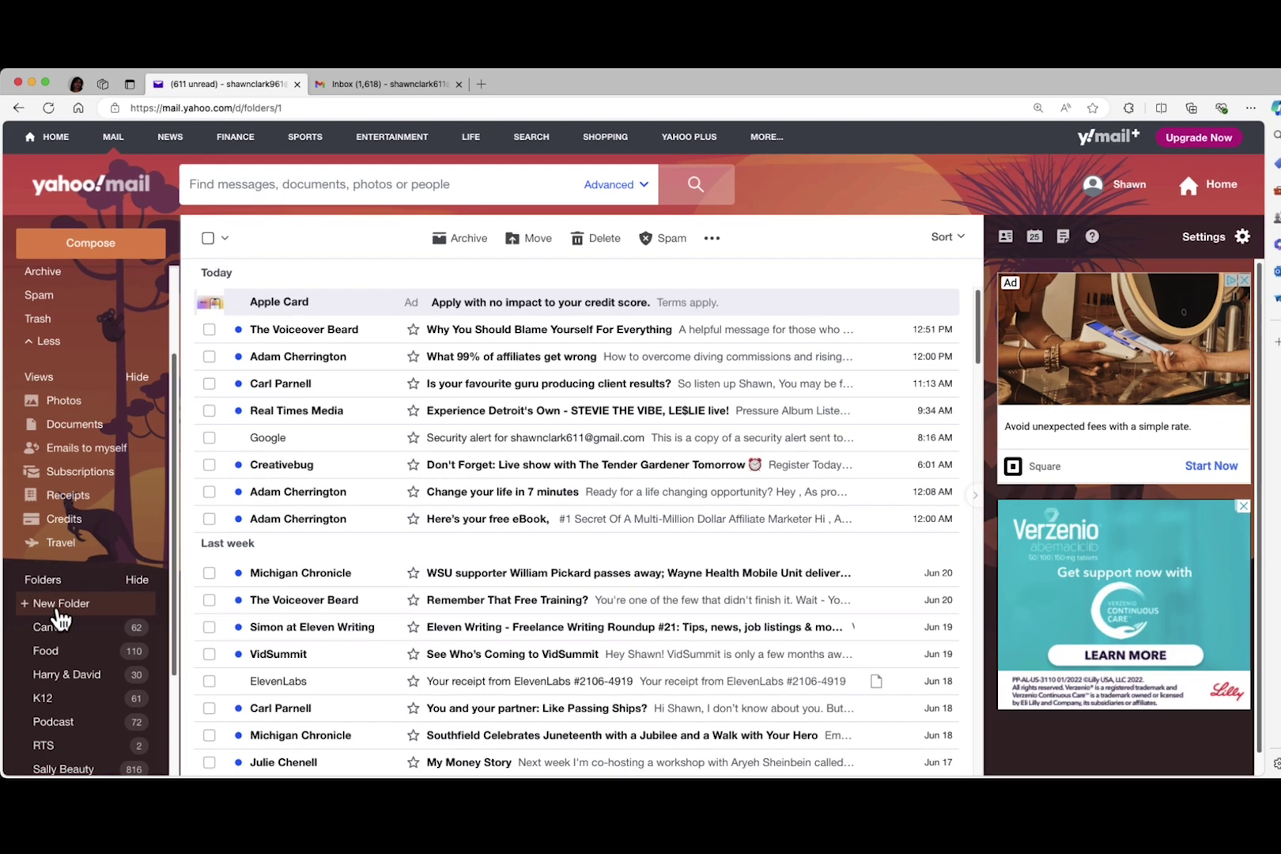
Add a folder named 'savvy tec Real Estate' to the sidebar folder list
{"action": "left_click", "coordinate": [57, 609]}
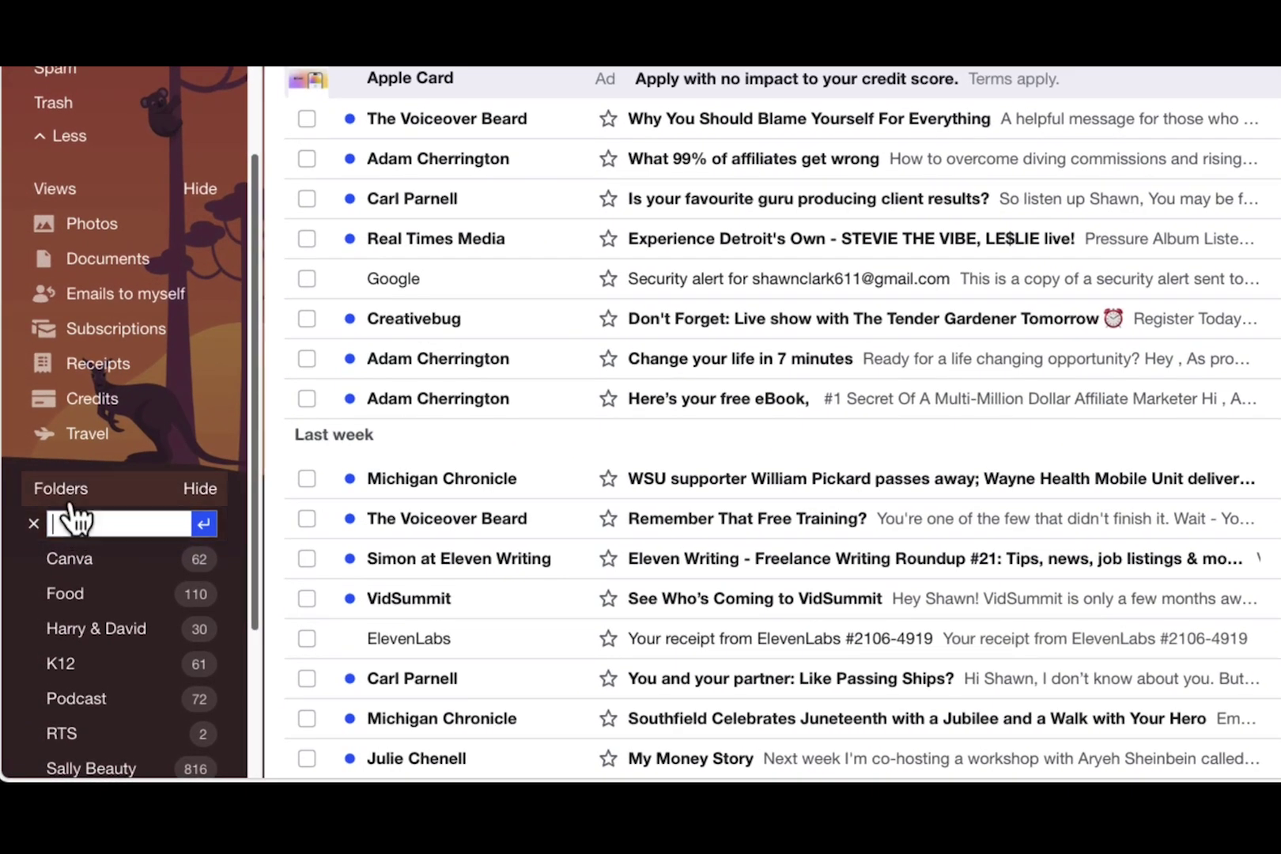
{"action": "type", "text": "sales tec"}
{"action": "type", "text": "Real Estate"}
{"action": "left_click", "coordinate": [203, 526]}
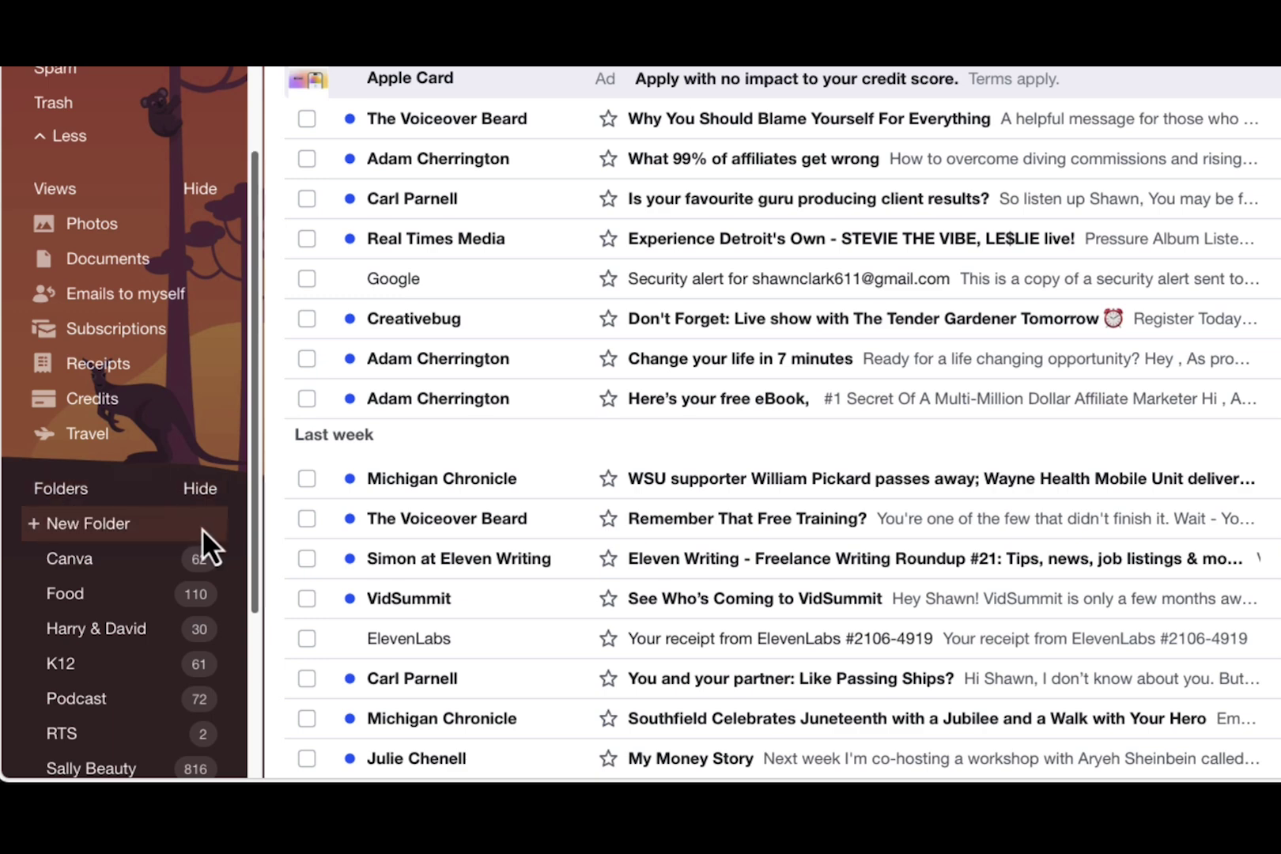
{"action": "scroll", "coordinate": [206, 601], "scroll_direction": "down", "scroll_amount": 3}
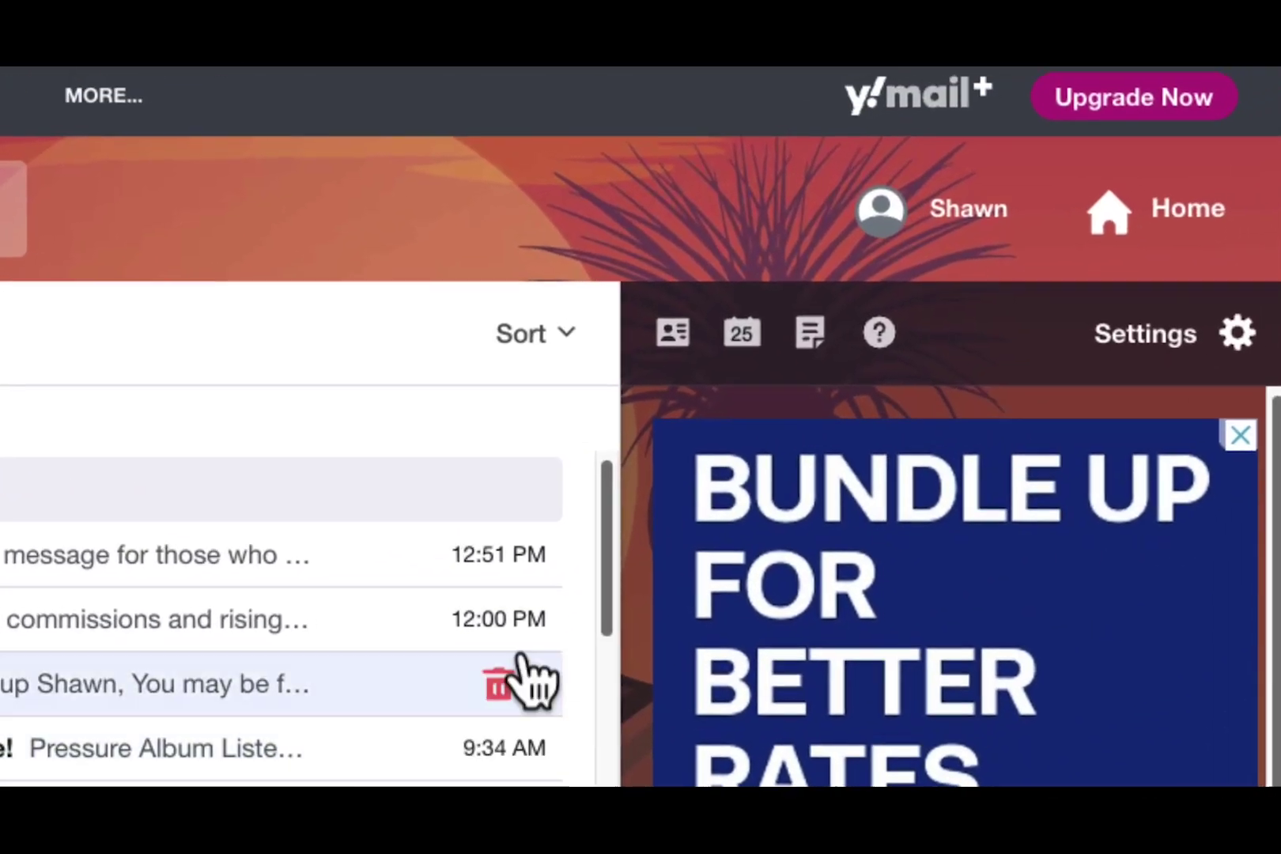
Go through More Settings to the Filters page listing saved filters
{"action": "left_click", "coordinate": [1147, 340]}
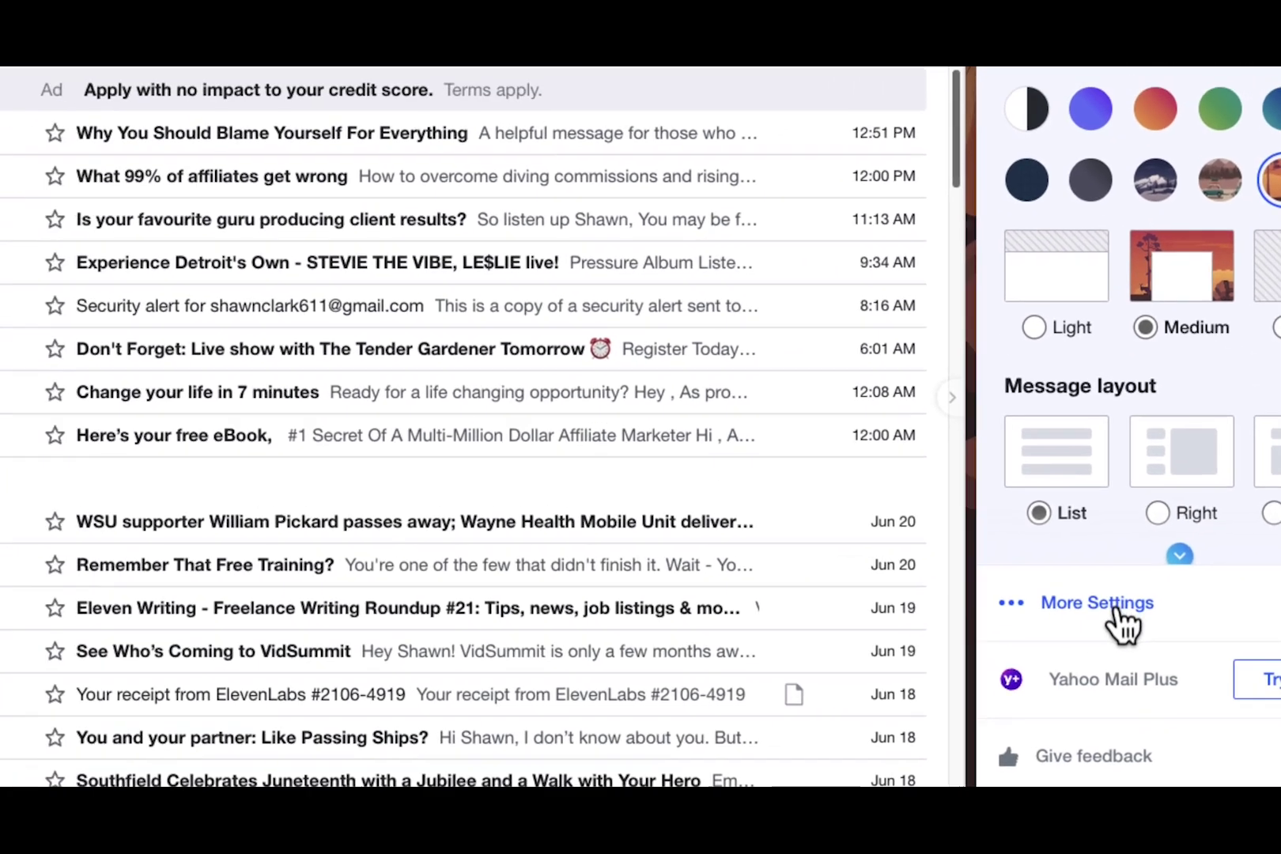
{"action": "left_click", "coordinate": [917, 566]}
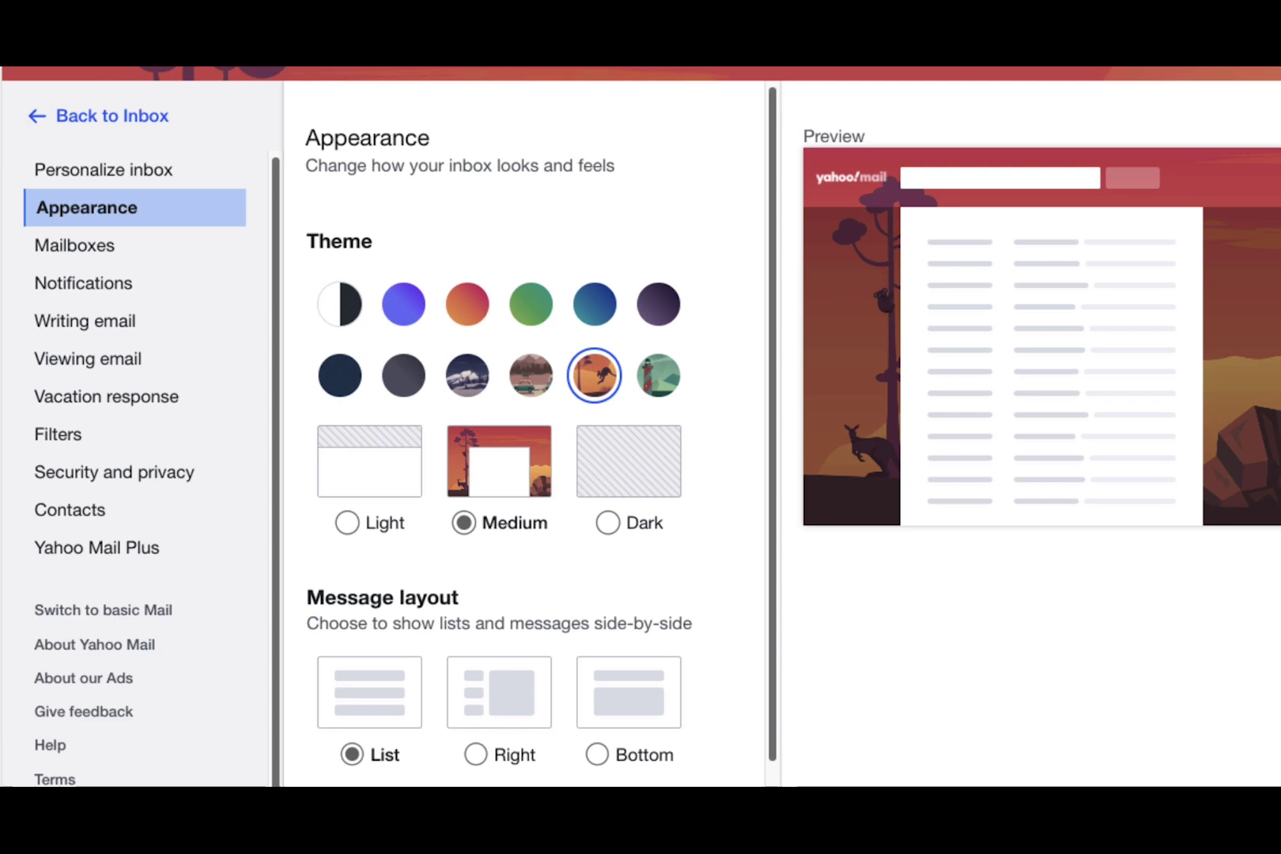
{"action": "left_click", "coordinate": [82, 458]}
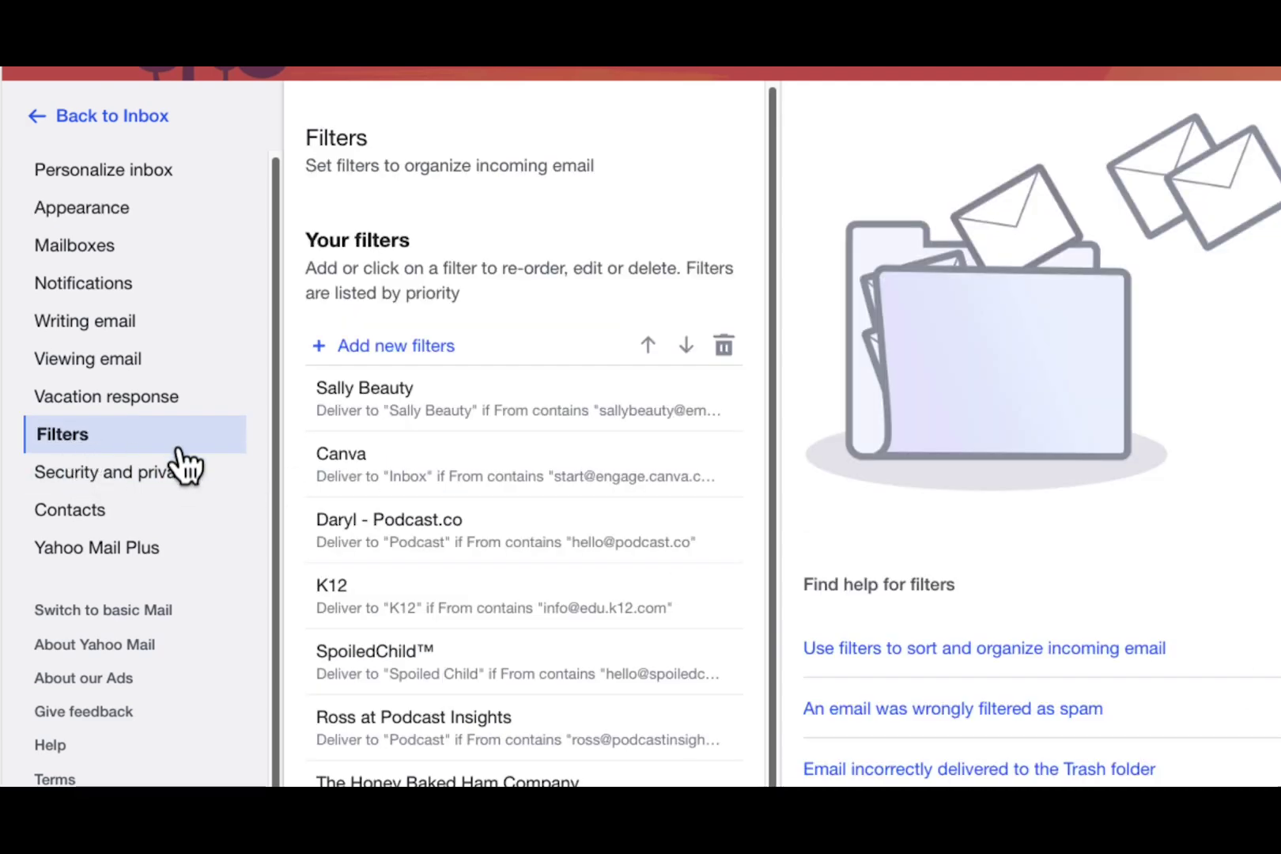
Add a new filter and enter 'savvy tec real estate' as its name
{"action": "left_click", "coordinate": [421, 345]}
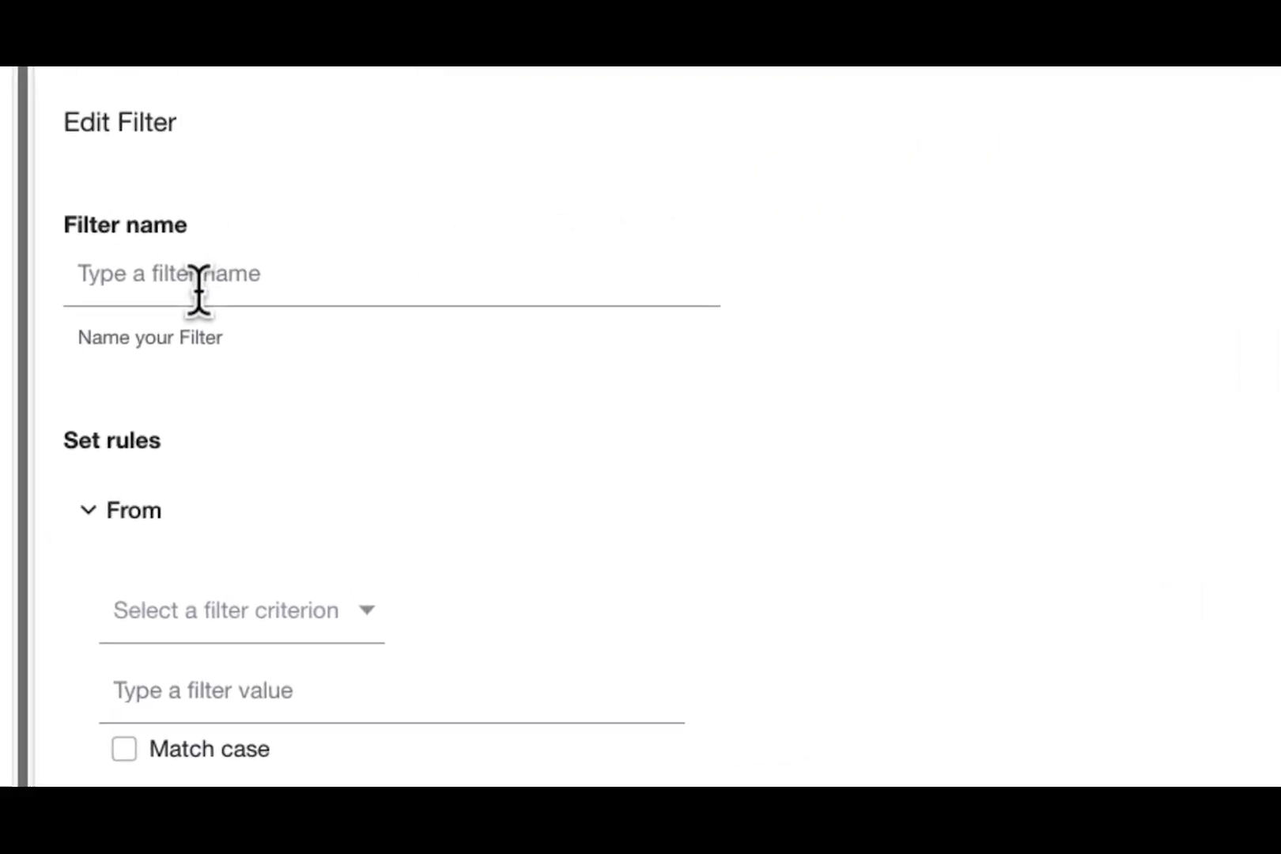
{"action": "left_click", "coordinate": [91, 277]}
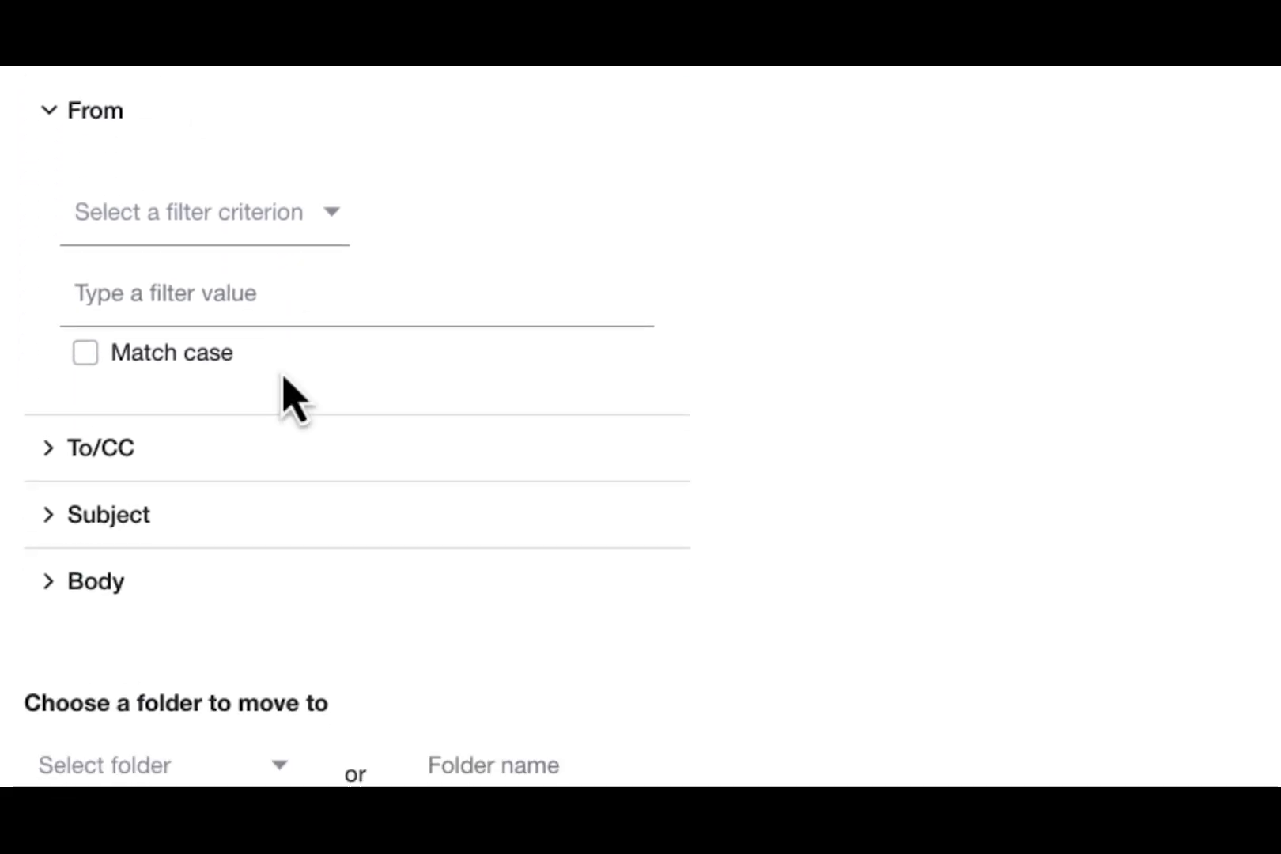
{"action": "scroll", "coordinate": [273, 407], "scroll_direction": "down", "scroll_amount": 2}
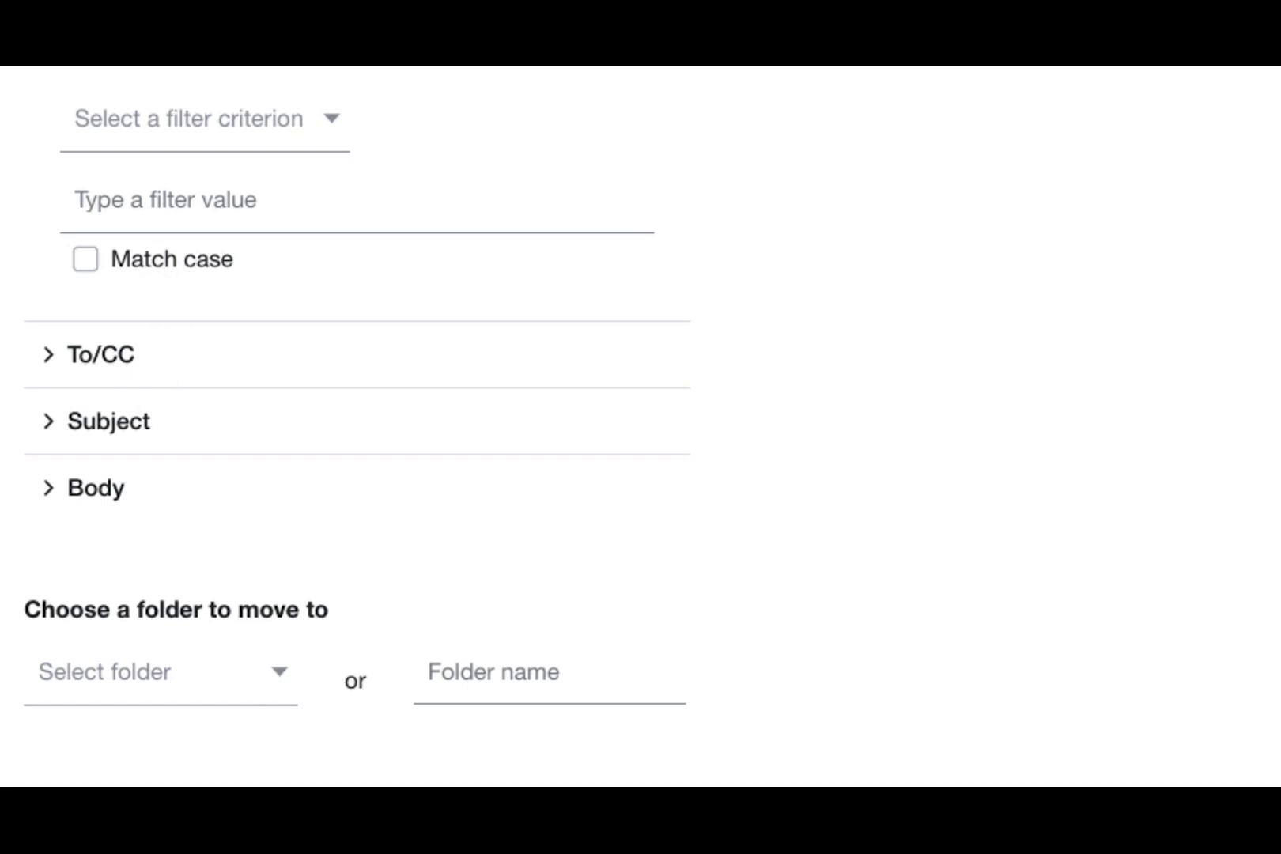
{"action": "scroll", "coordinate": [136, 71], "scroll_direction": "up", "scroll_amount": 1}
{"action": "scroll", "coordinate": [135, 69], "scroll_direction": "up", "scroll_amount": 5}
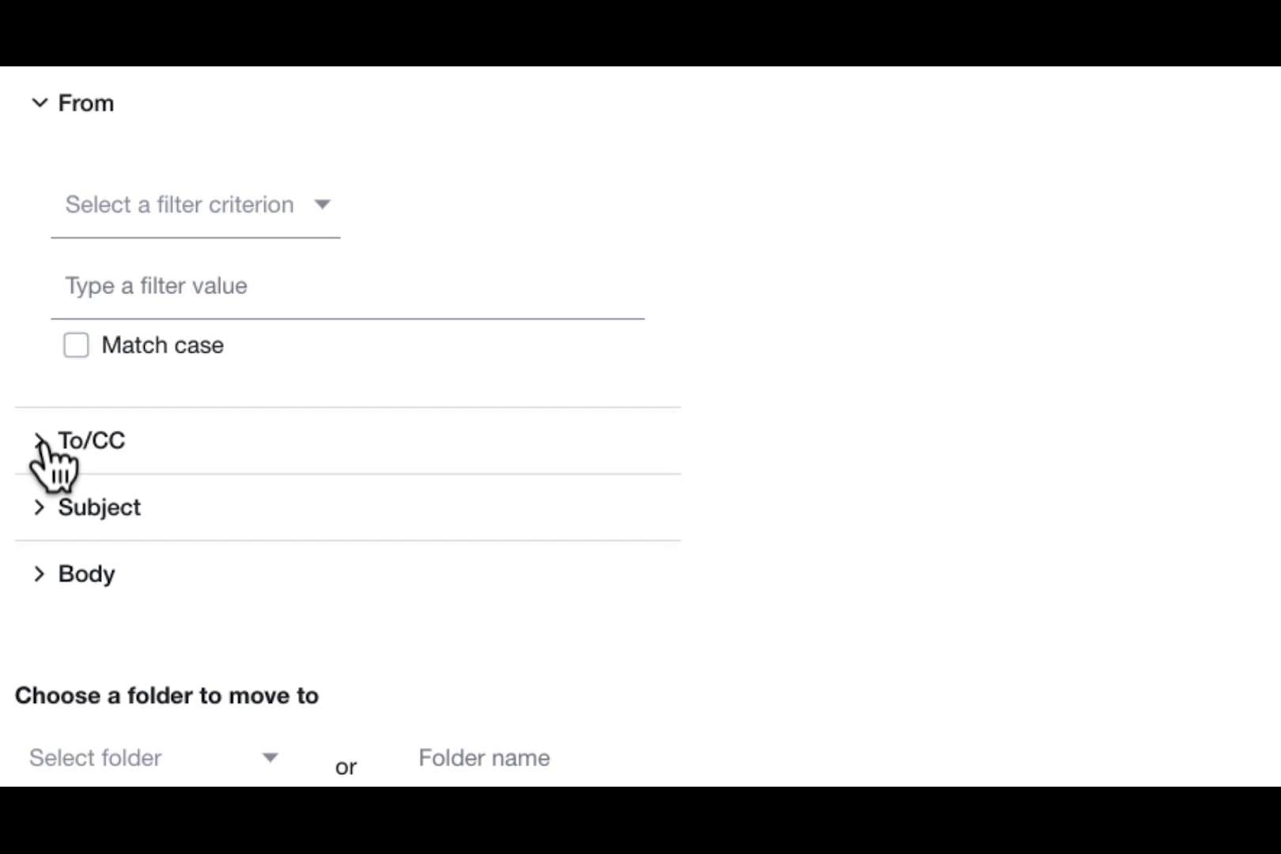
Add a To/CC 'contains' rule matching the temporary Yahoo address from autofill
{"action": "left_click", "coordinate": [45, 466]}
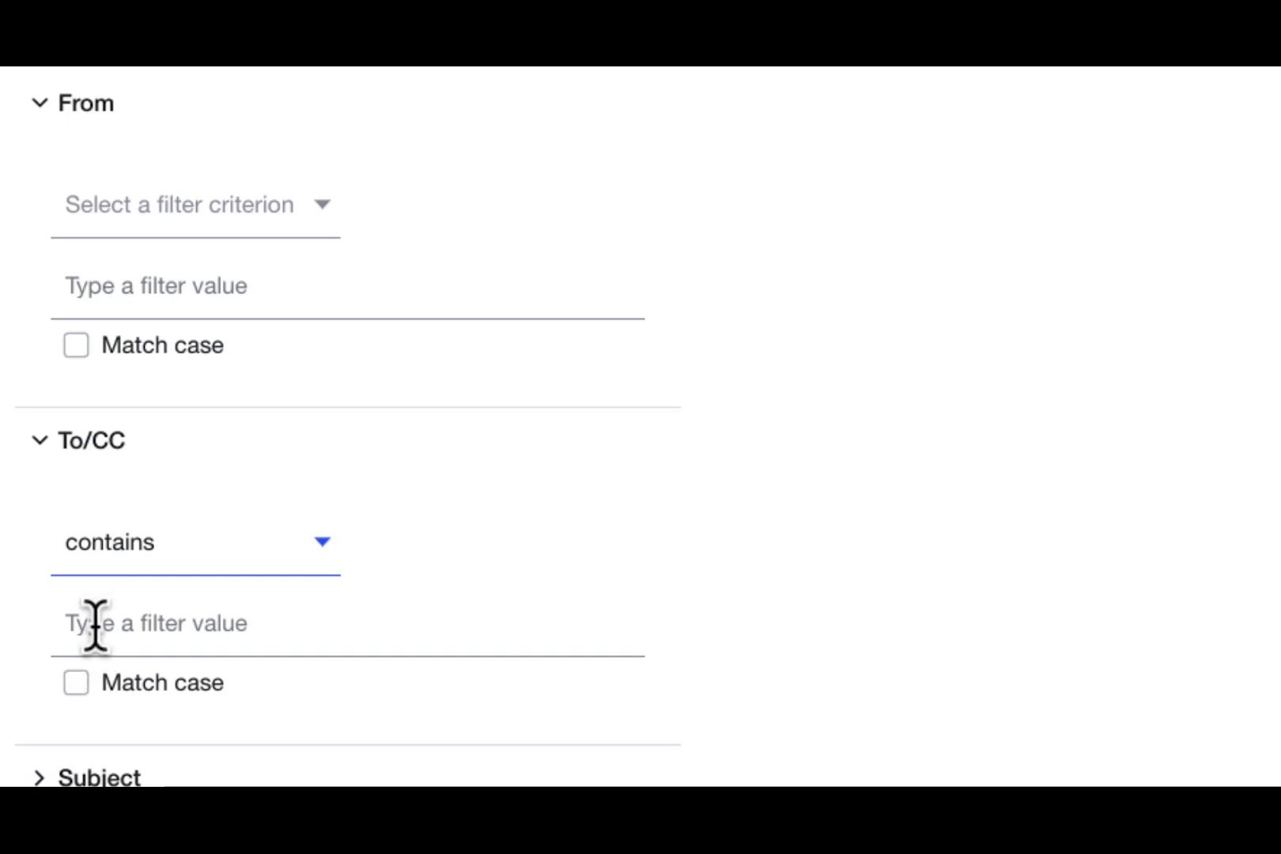
{"action": "left_click", "coordinate": [108, 625]}
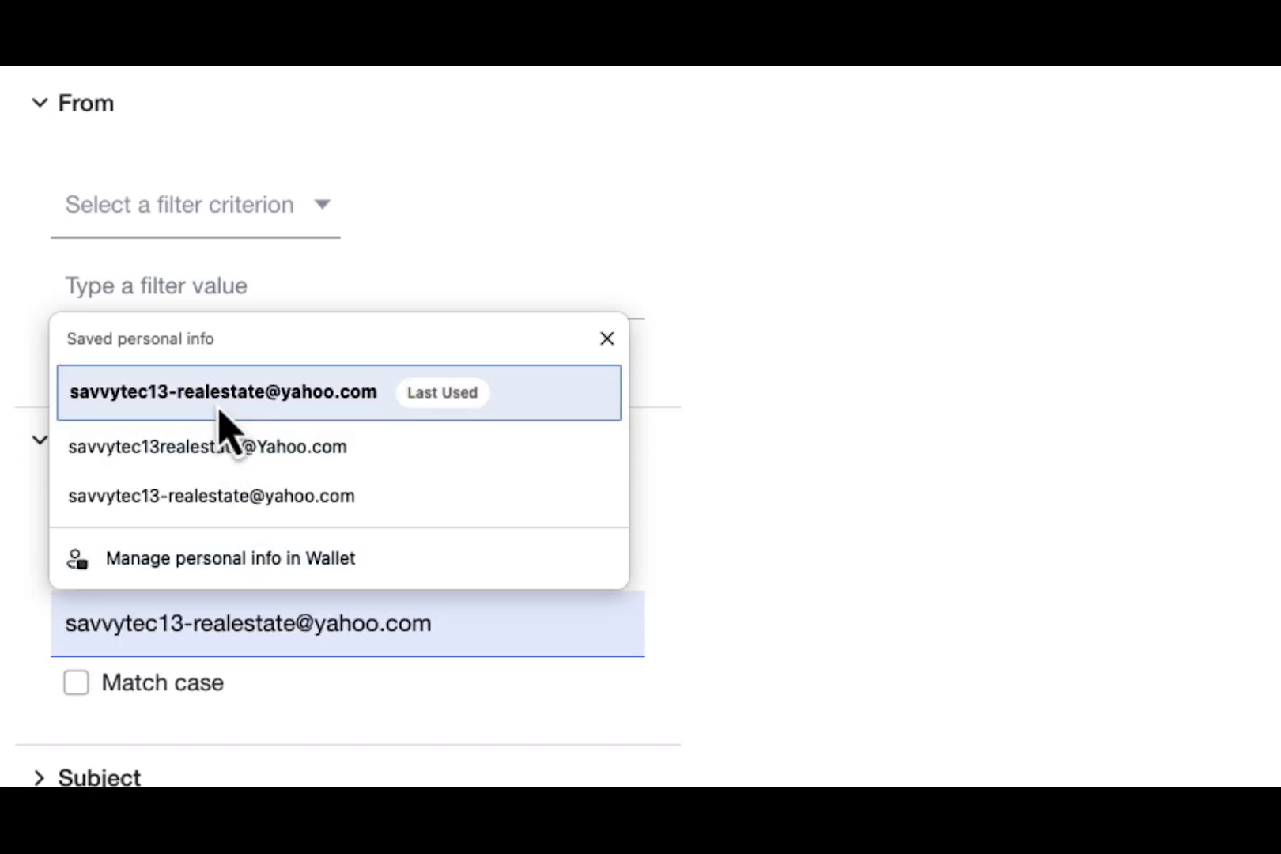
{"action": "left_click", "coordinate": [220, 410]}
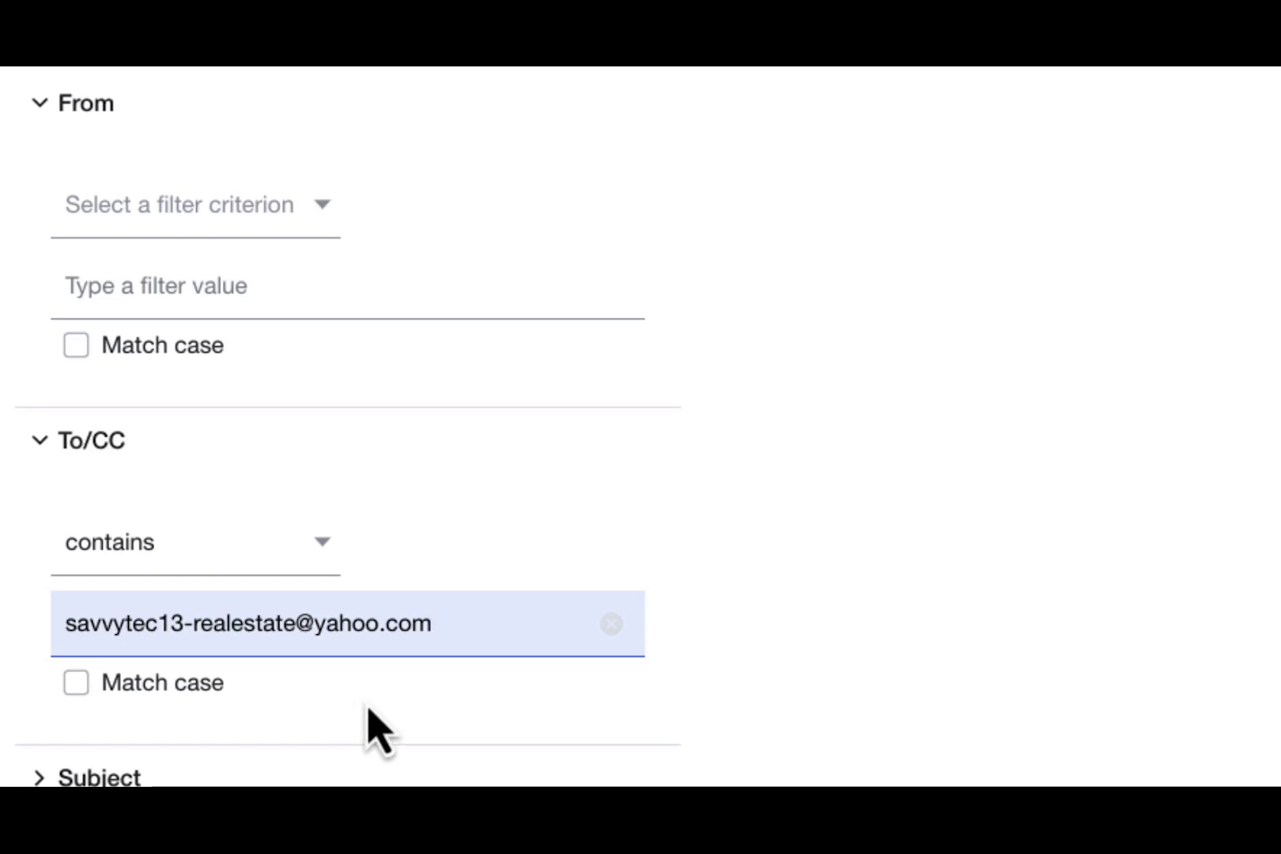
Choose 'savvy tec Real Estate' as the destination folder and save the filter
{"action": "scroll", "coordinate": [686, 687], "scroll_direction": "down", "scroll_amount": 5}
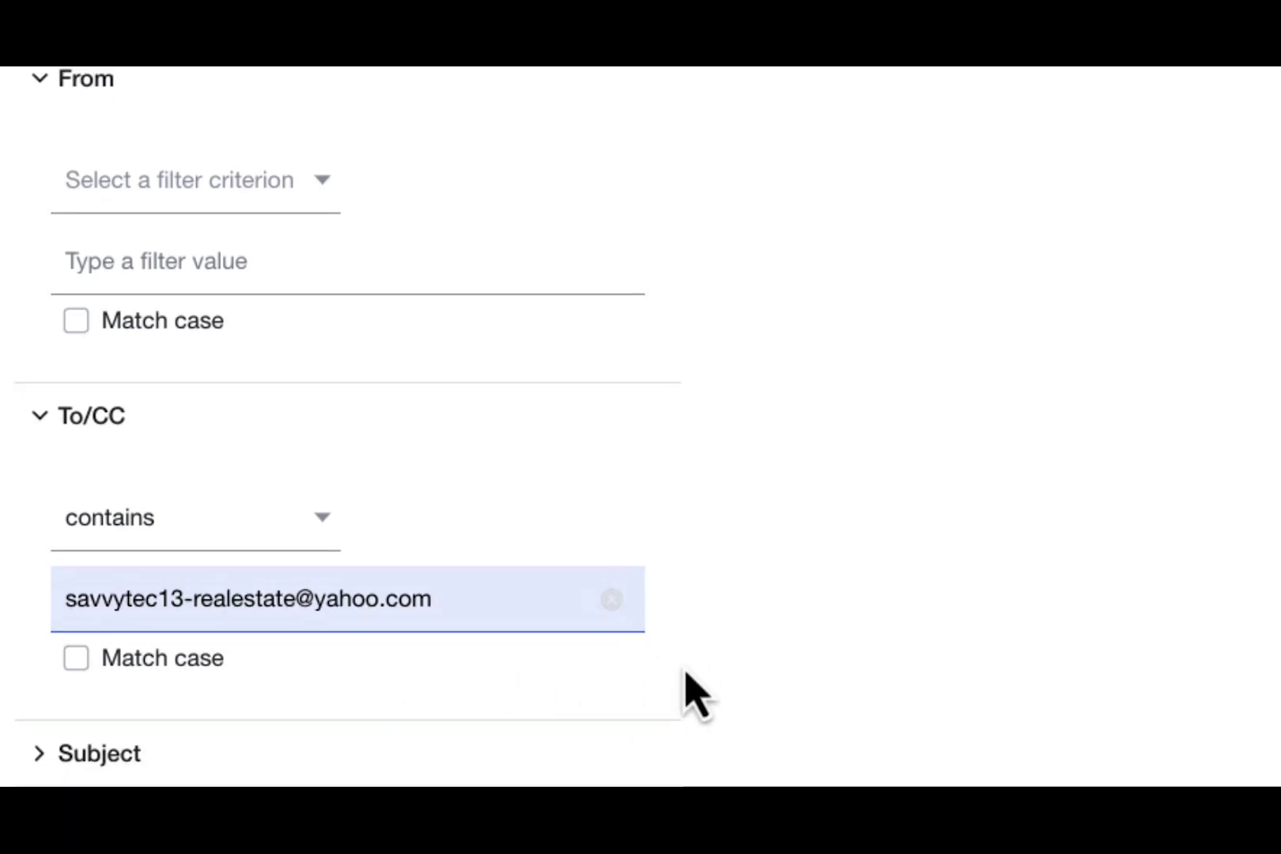
{"action": "scroll", "coordinate": [695, 695], "scroll_direction": "down", "scroll_amount": 1}
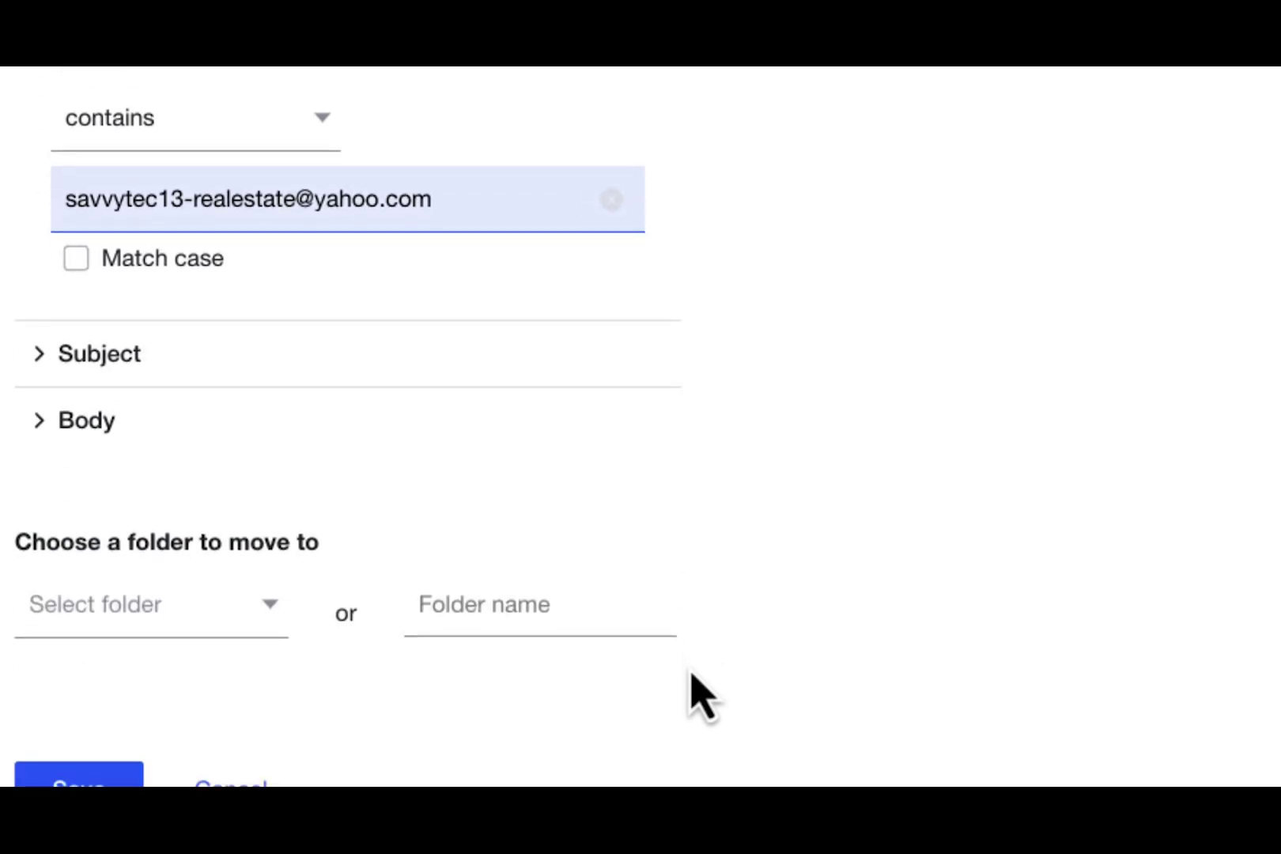
{"action": "scroll", "coordinate": [687, 687], "scroll_direction": "down", "scroll_amount": 3}
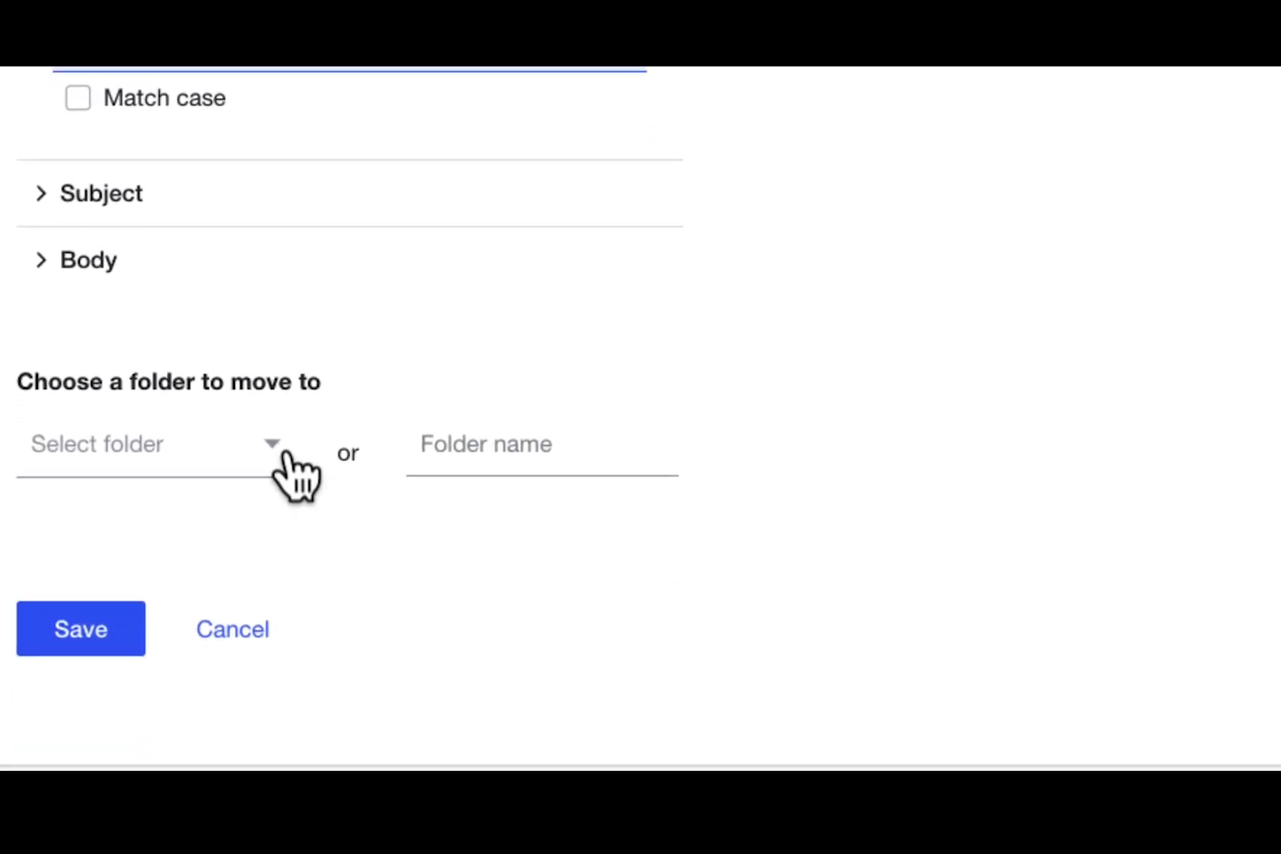
{"action": "left_click", "coordinate": [277, 465]}
{"action": "scroll", "coordinate": [316, 490], "scroll_direction": "down", "scroll_amount": 1}
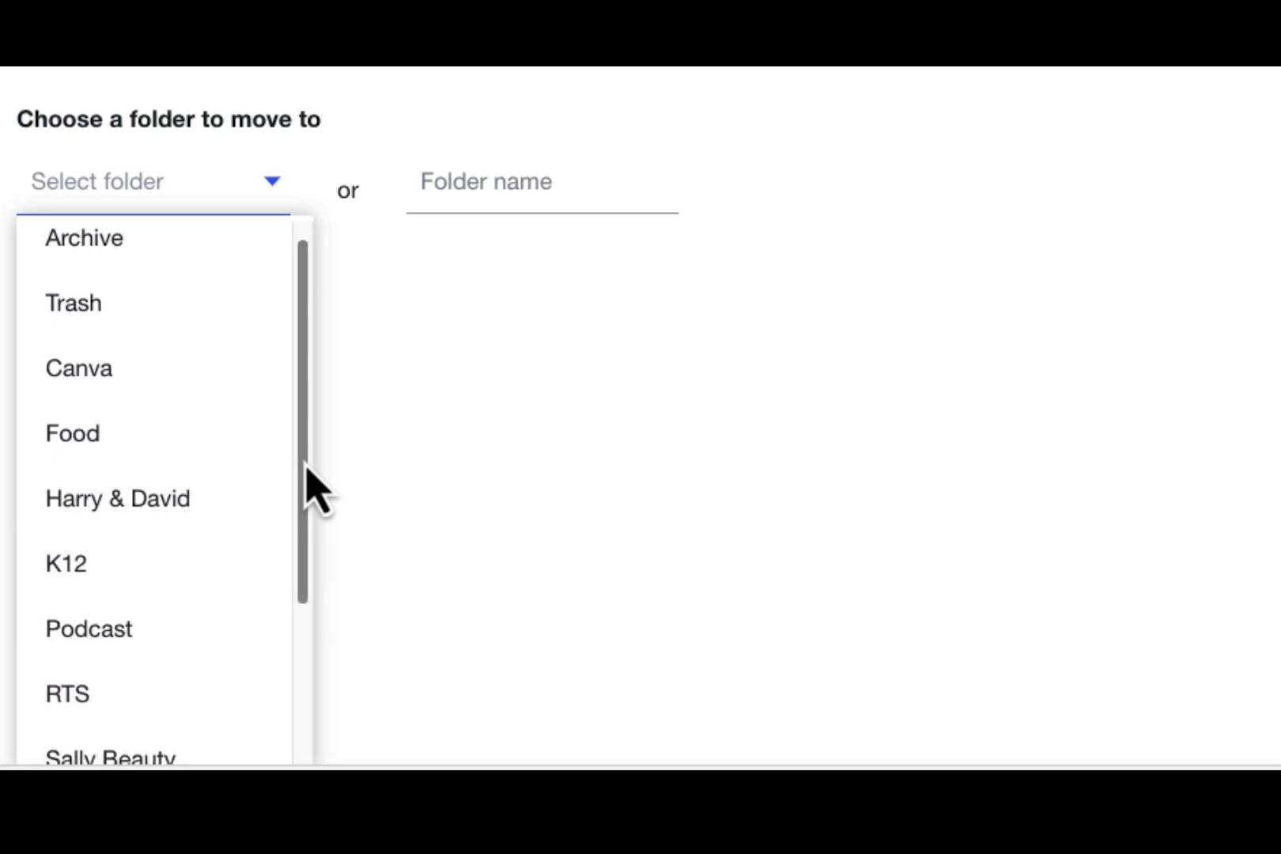
{"action": "left_click_drag", "start_coordinate": [306, 466], "coordinate": [317, 608]}
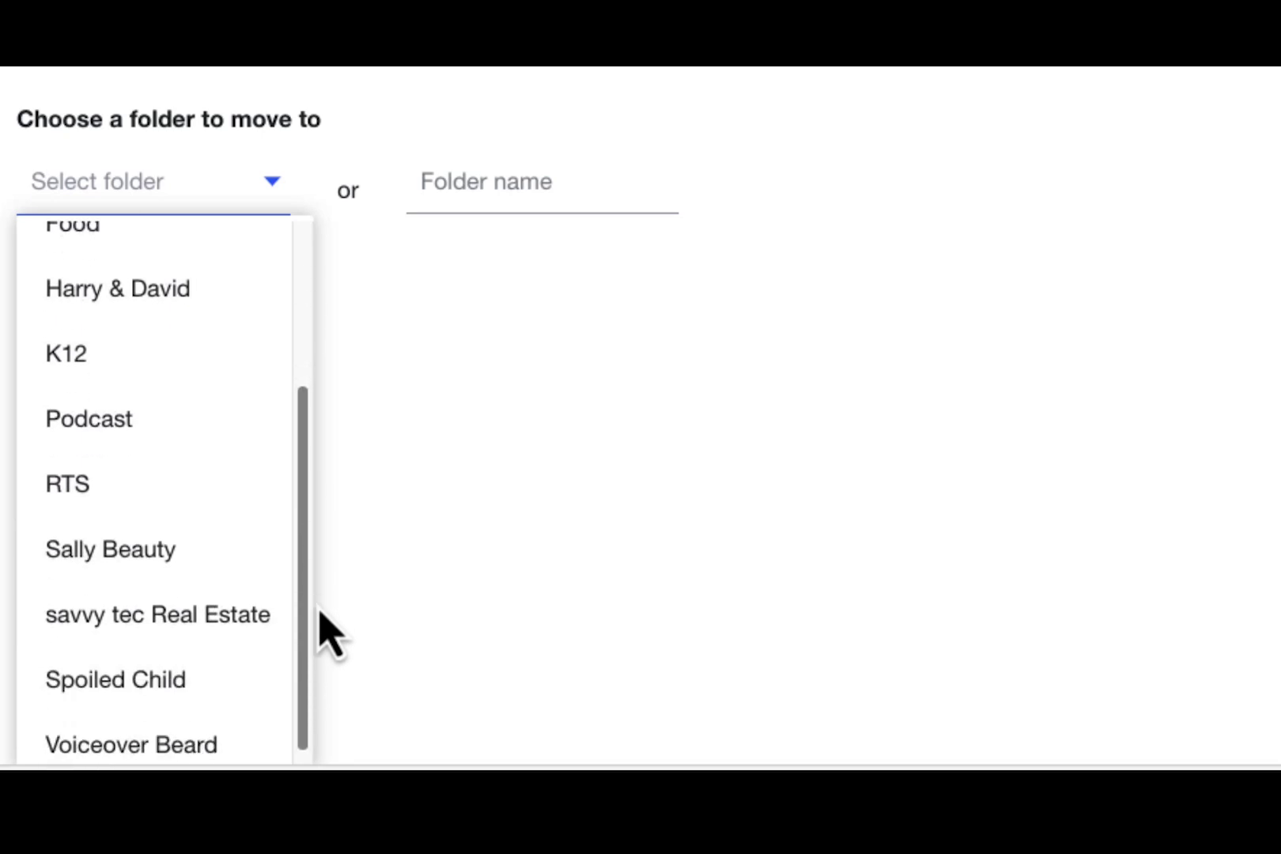
{"action": "left_click", "coordinate": [209, 618]}
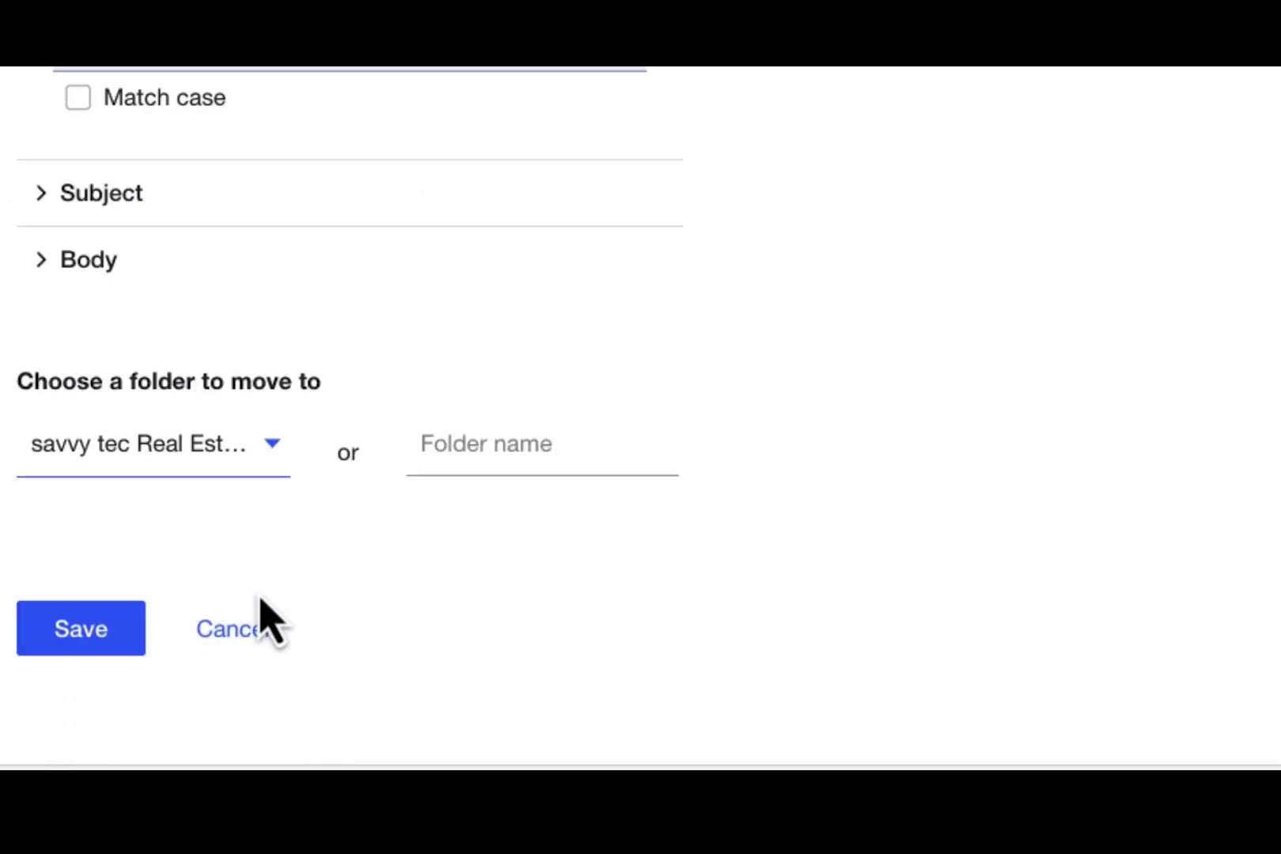
{"action": "left_click", "coordinate": [105, 646]}
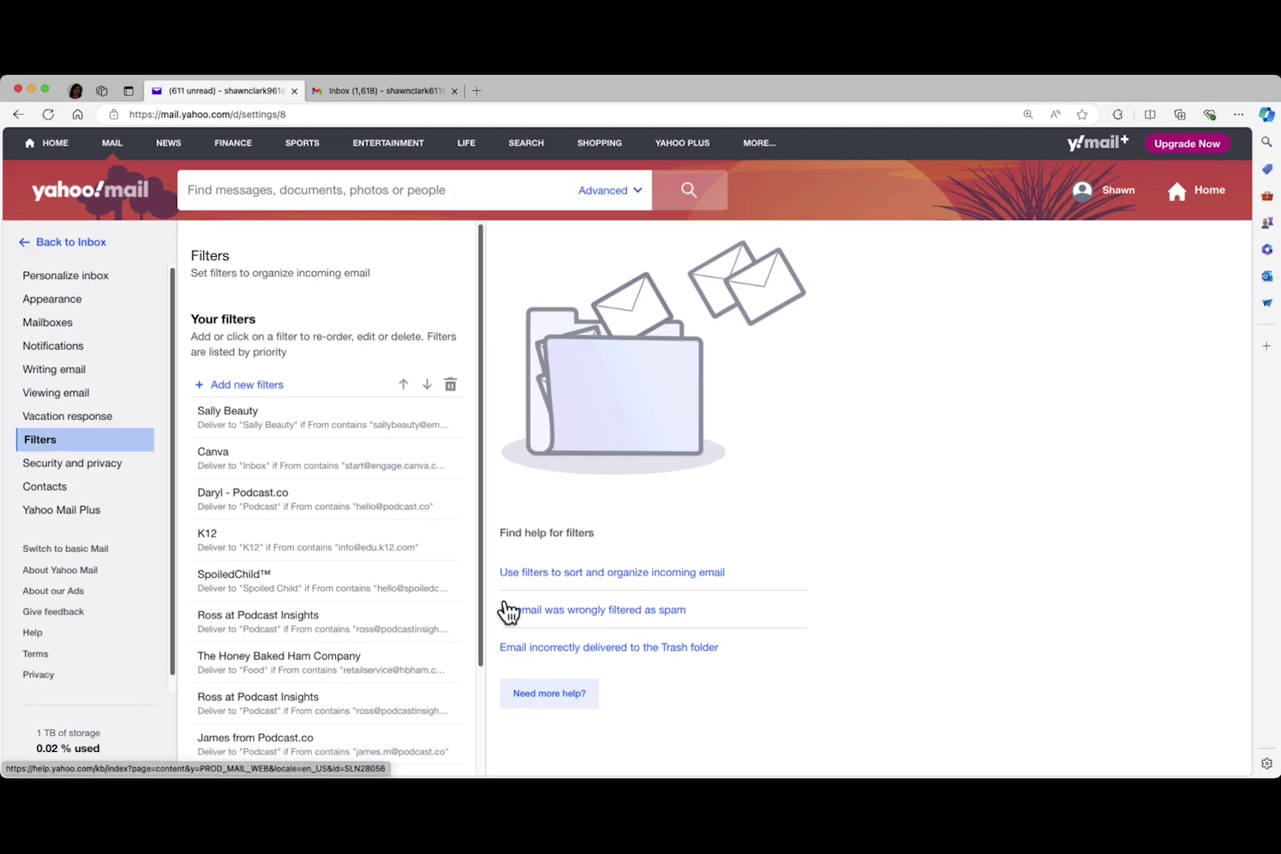
Send a Gmail message titled 'Test' with body 'Here it is' to the real-estate temporary Yahoo address, then return to Yahoo Mail
{"action": "left_click", "coordinate": [404, 92]}
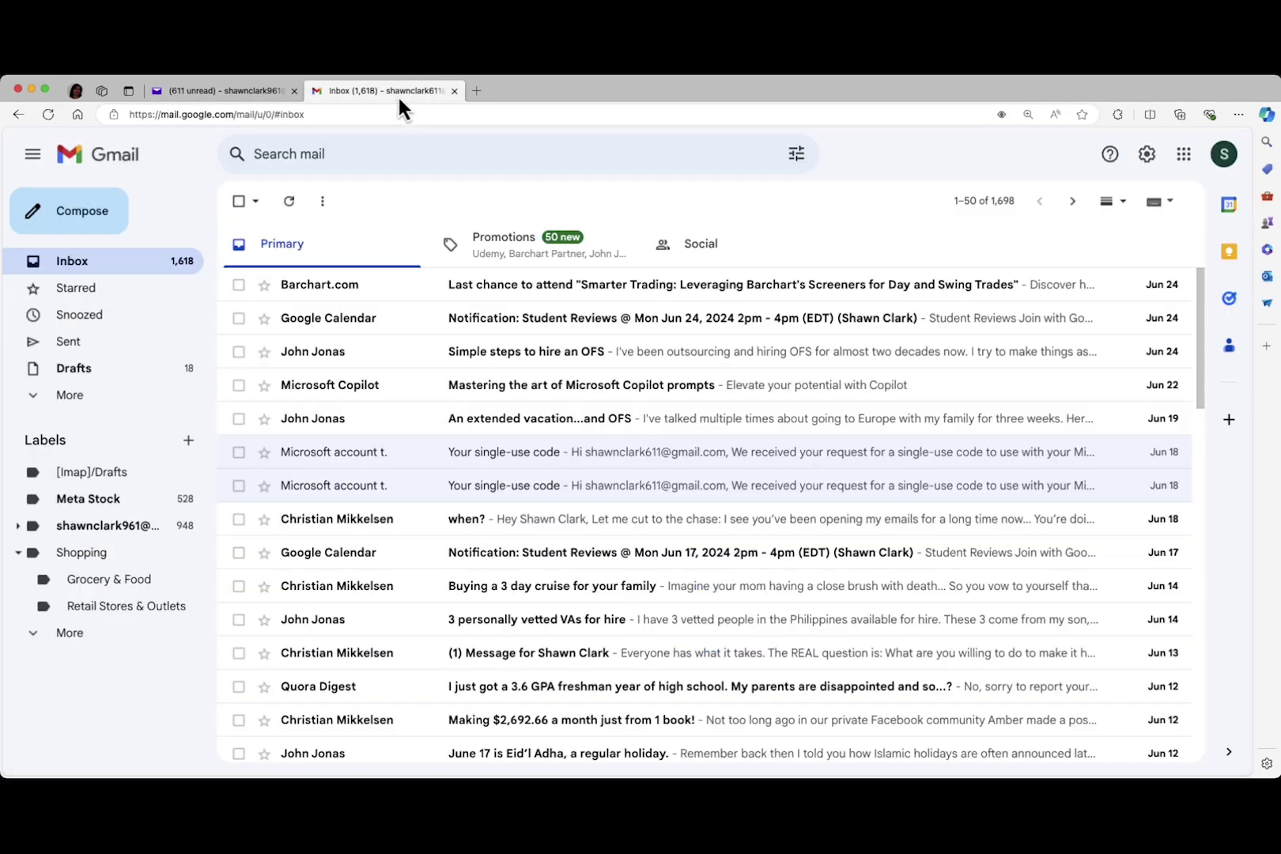
{"action": "left_click", "coordinate": [101, 229]}
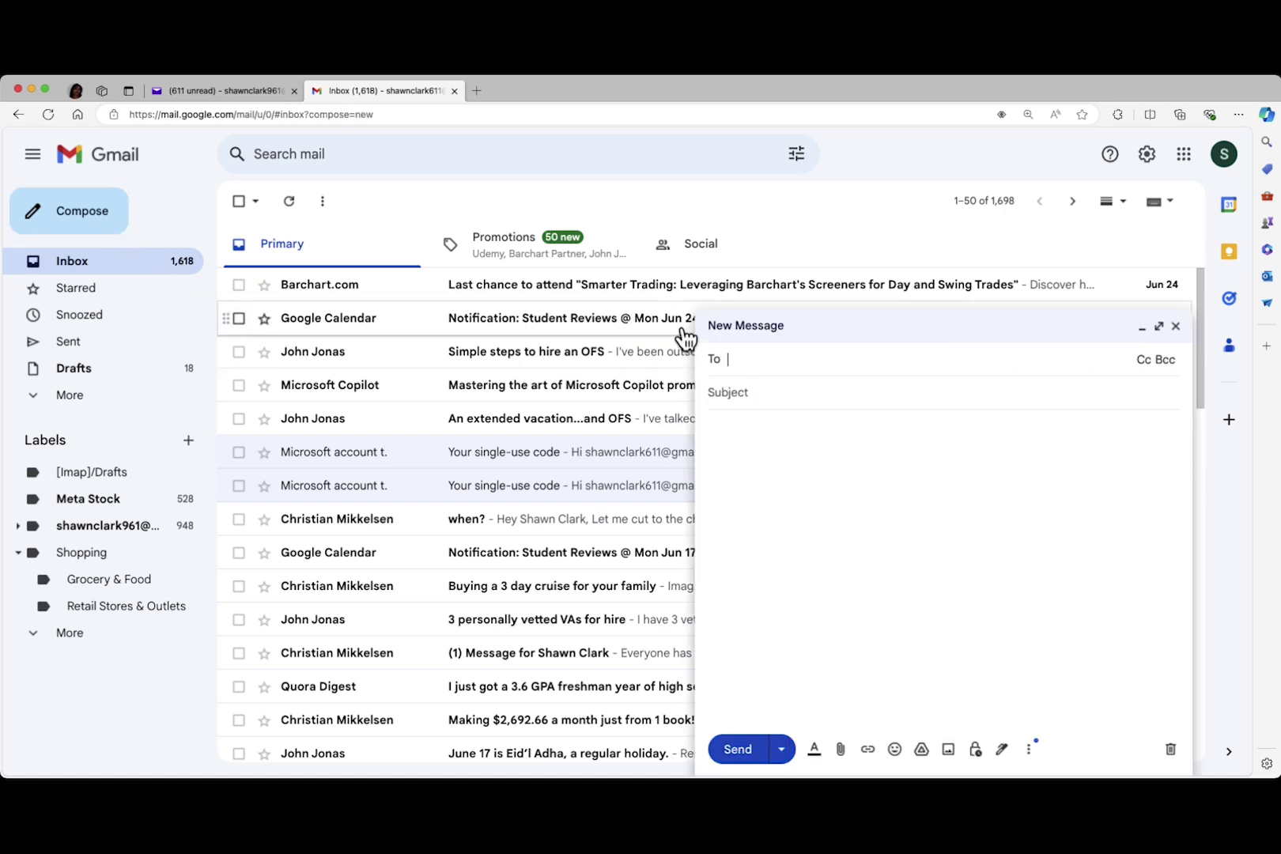
{"action": "type", "text": "sa"}
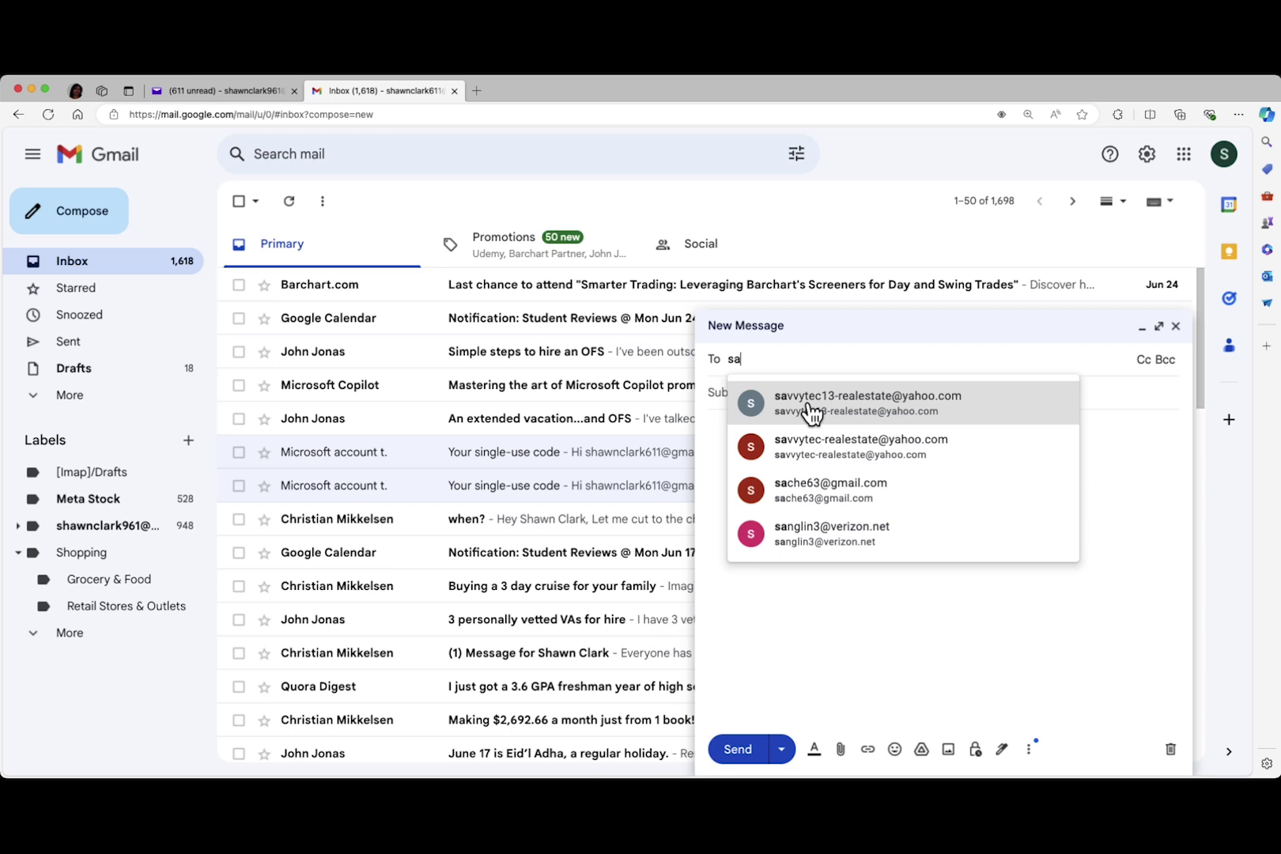
{"action": "mouse_move", "coordinate": [821, 410]}
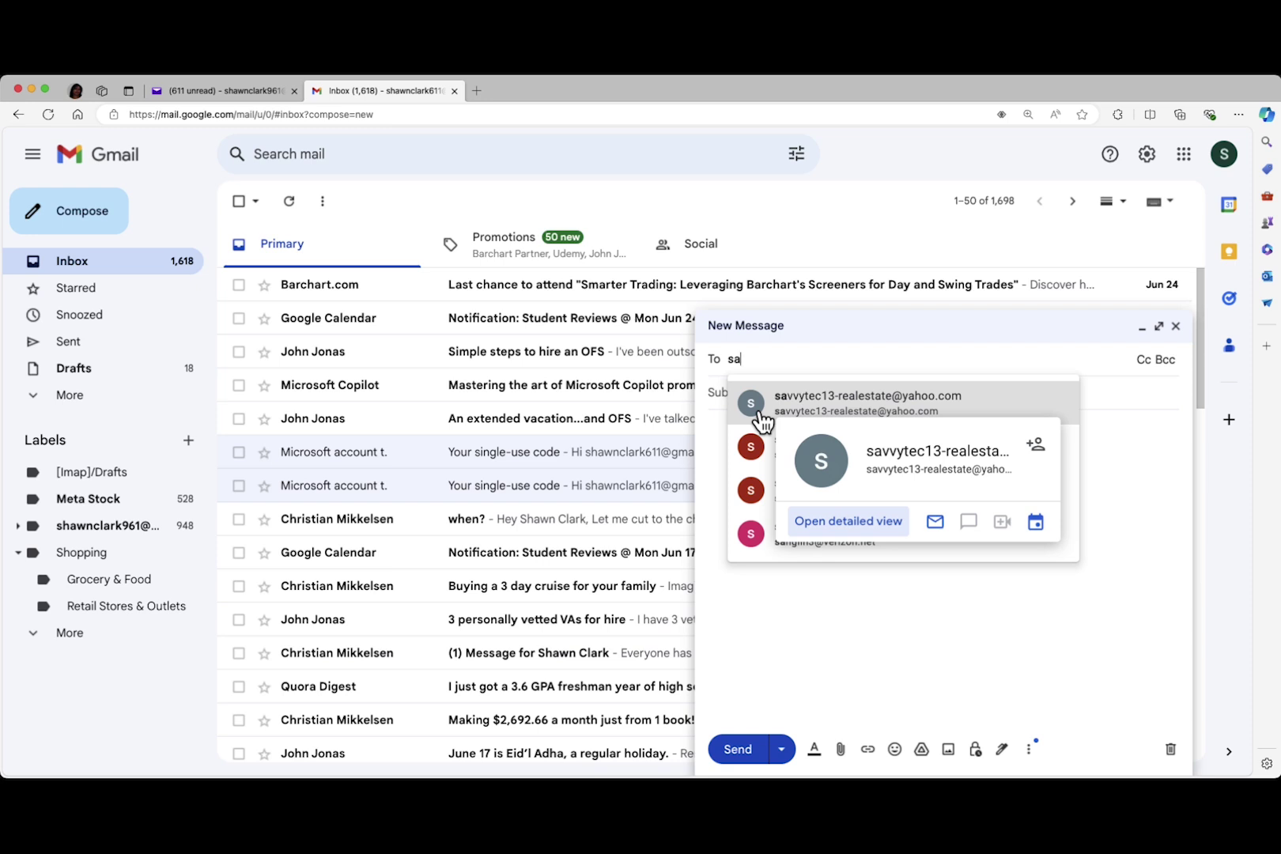
{"action": "left_click", "coordinate": [759, 405]}
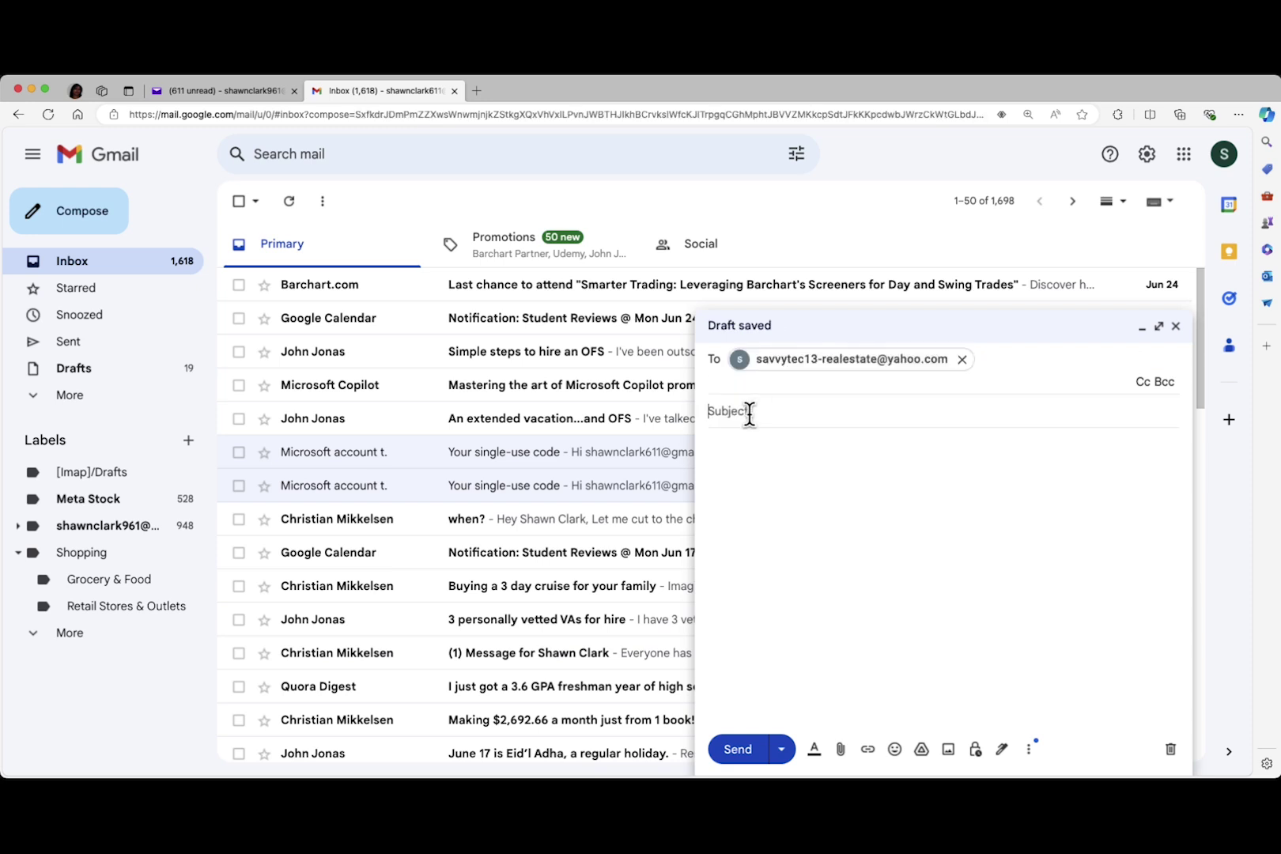
{"action": "type", "text": "Test"}
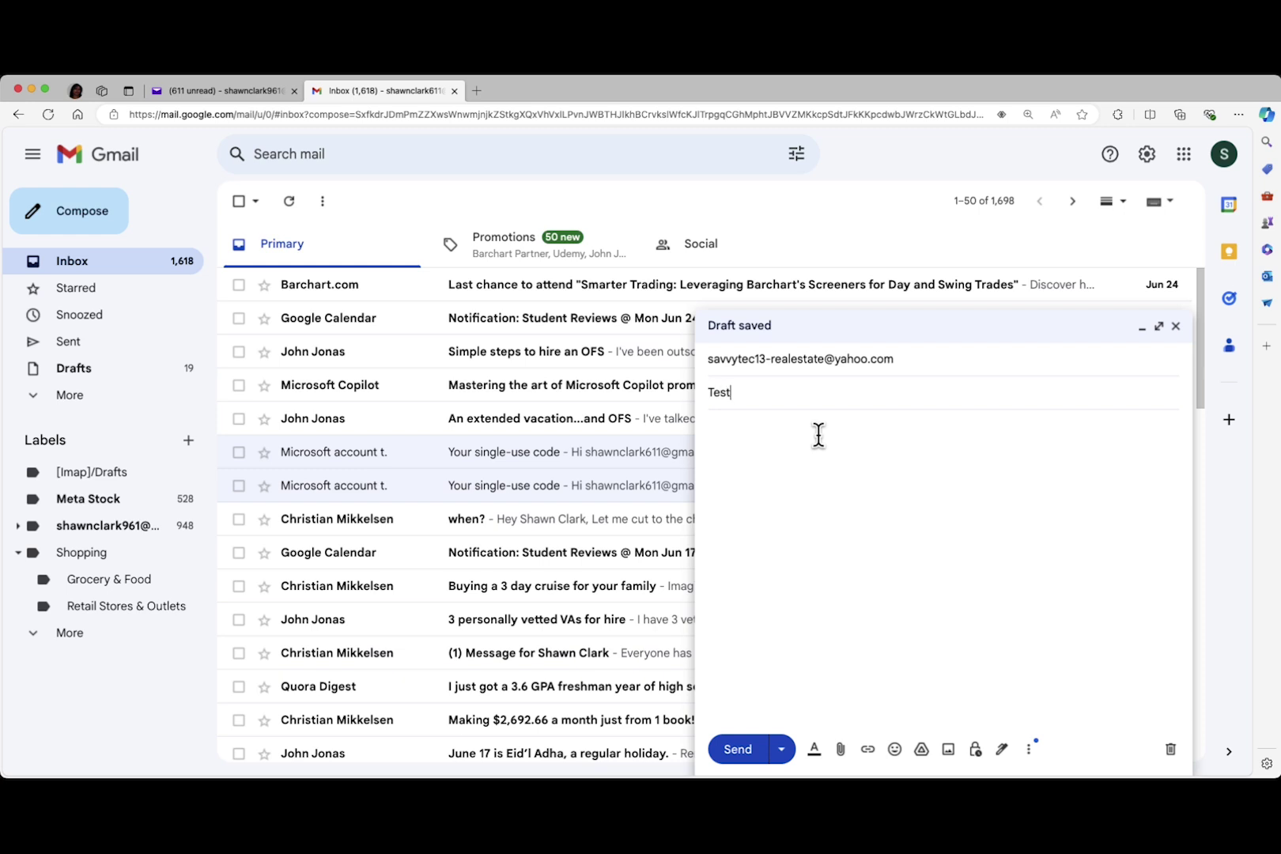
{"action": "key", "text": "Tab"}
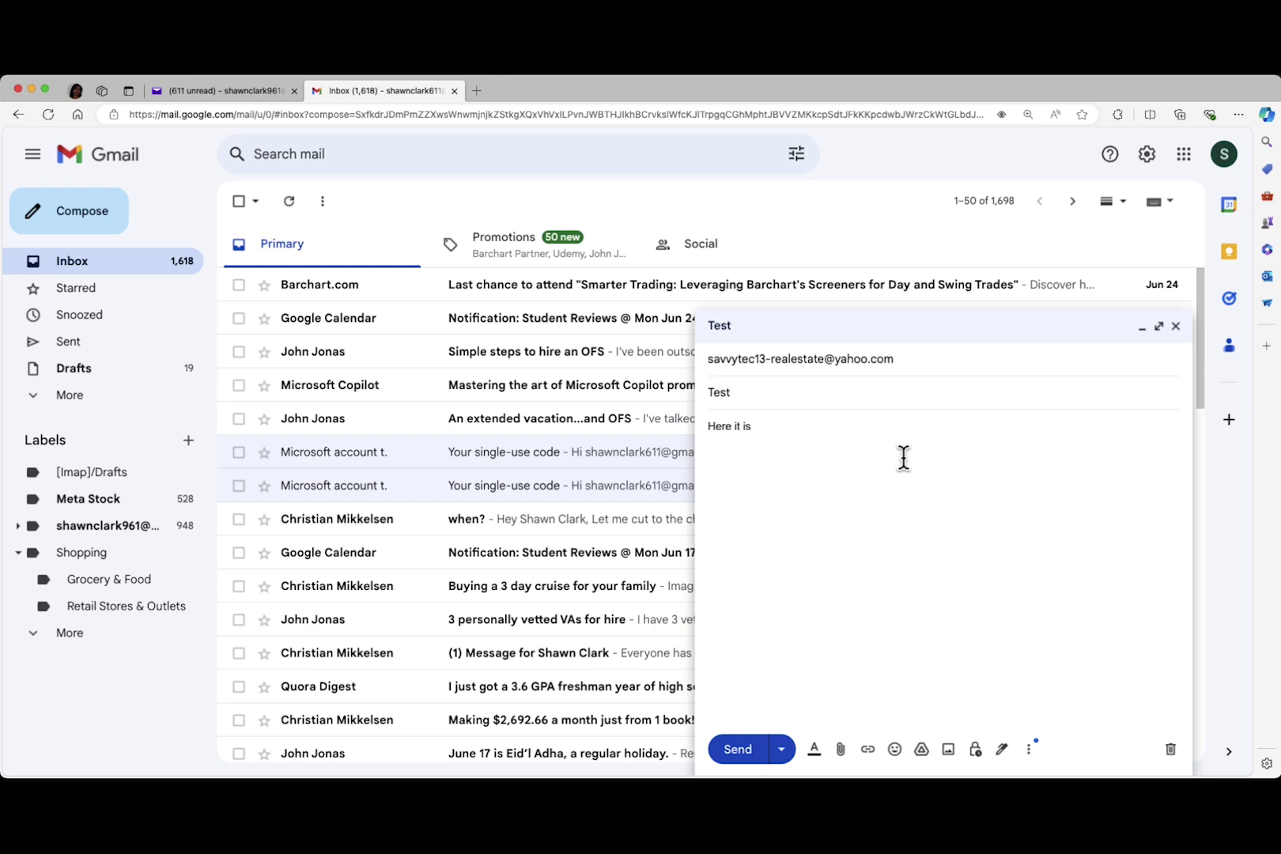
{"action": "left_click", "coordinate": [760, 748]}
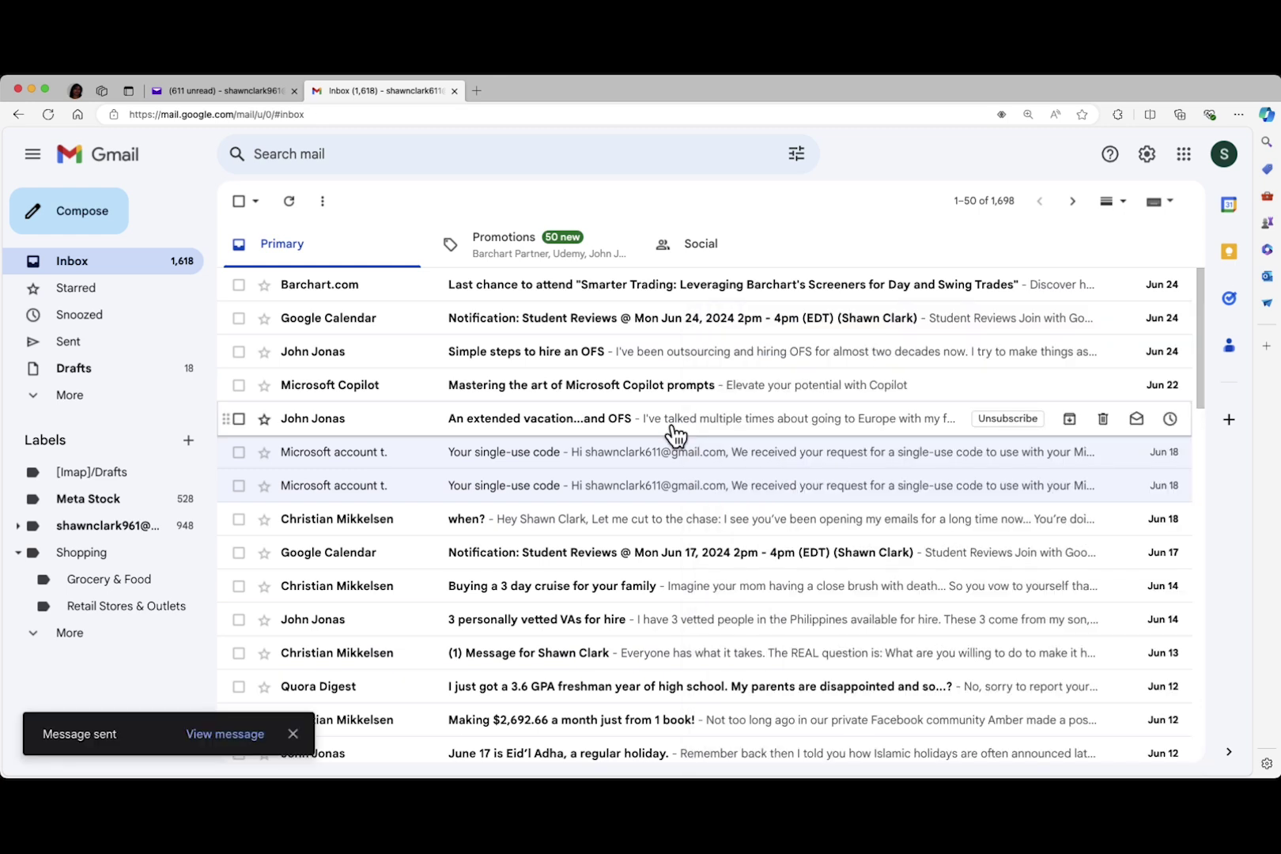
{"action": "left_click", "coordinate": [215, 92]}
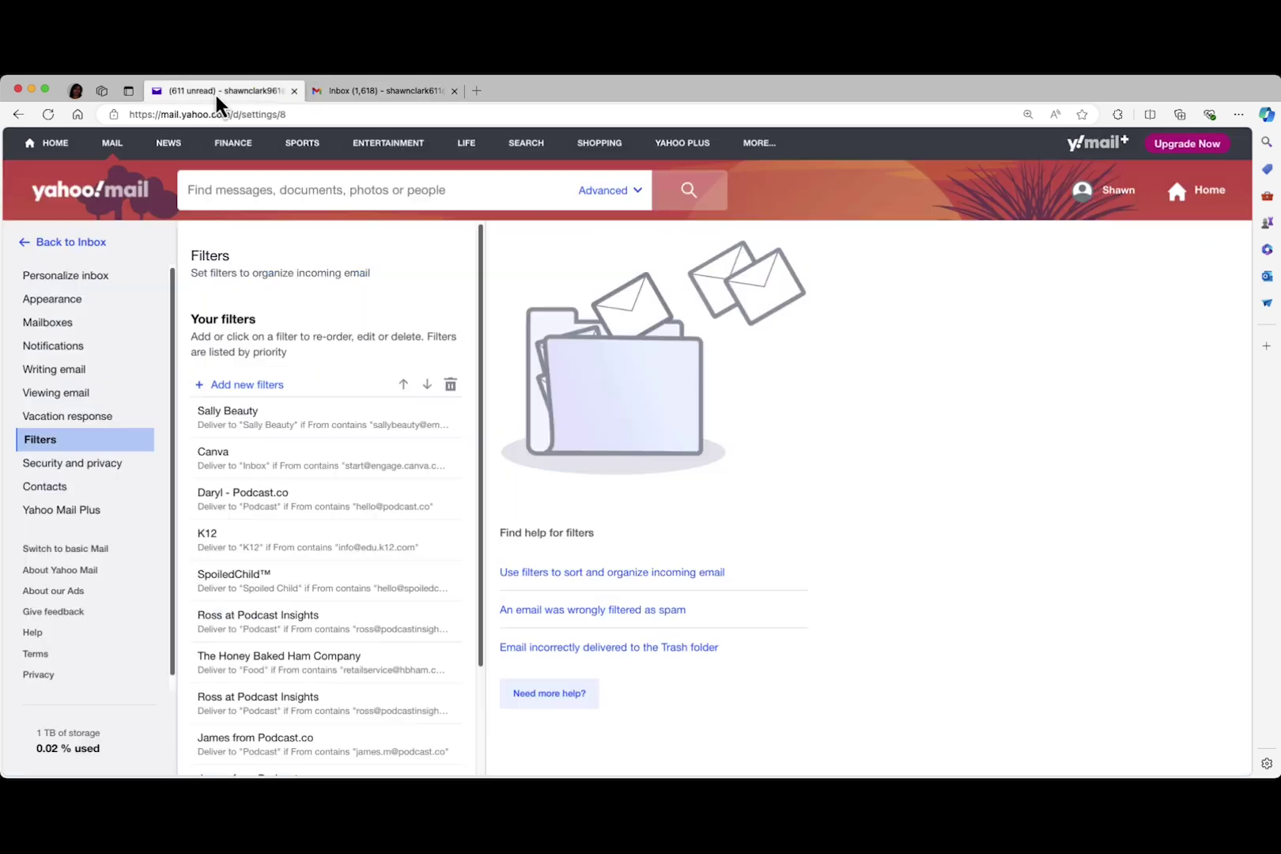
Open the 'Test' email in the savvy tec Real Estate folder to confirm the filter routed it
{"action": "left_click", "coordinate": [88, 251]}
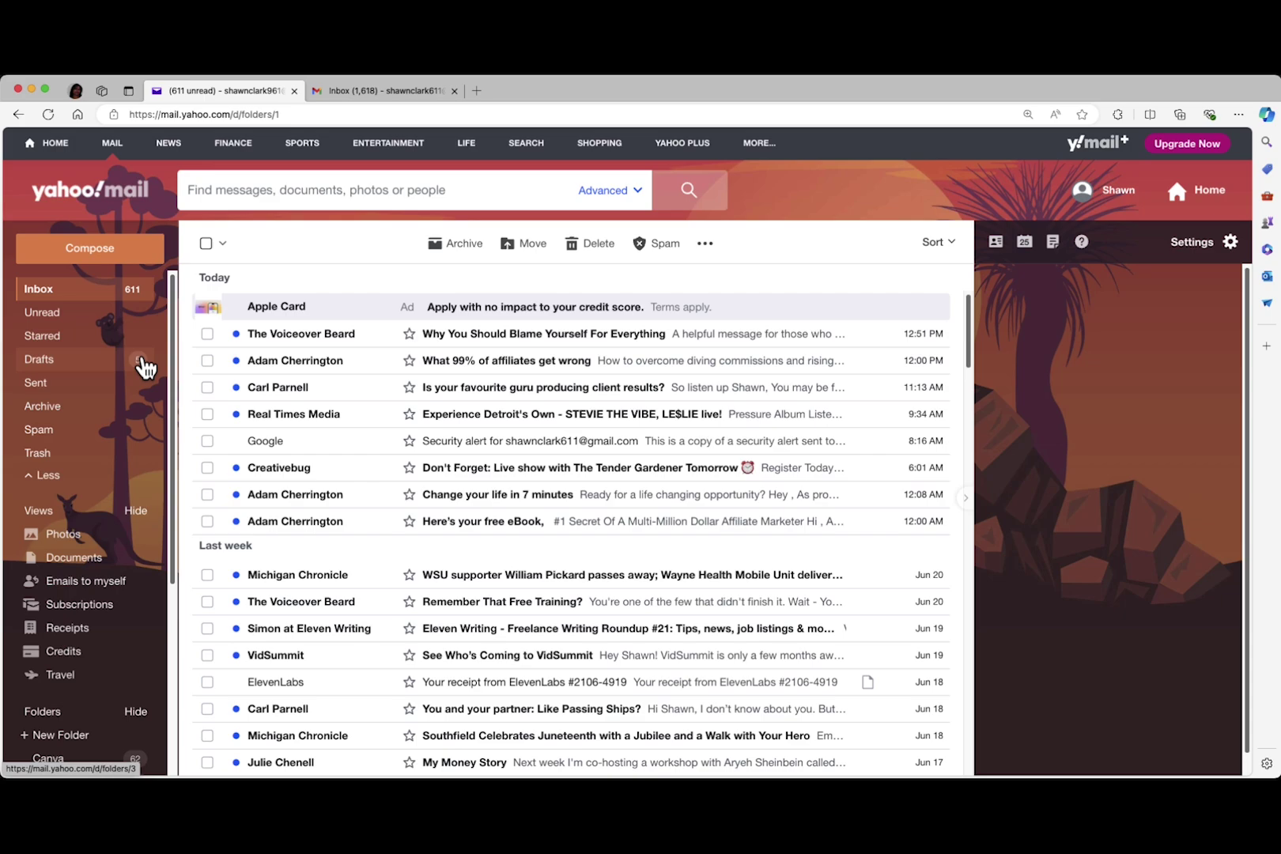
{"action": "scroll", "coordinate": [136, 388], "scroll_direction": "down", "scroll_amount": 5}
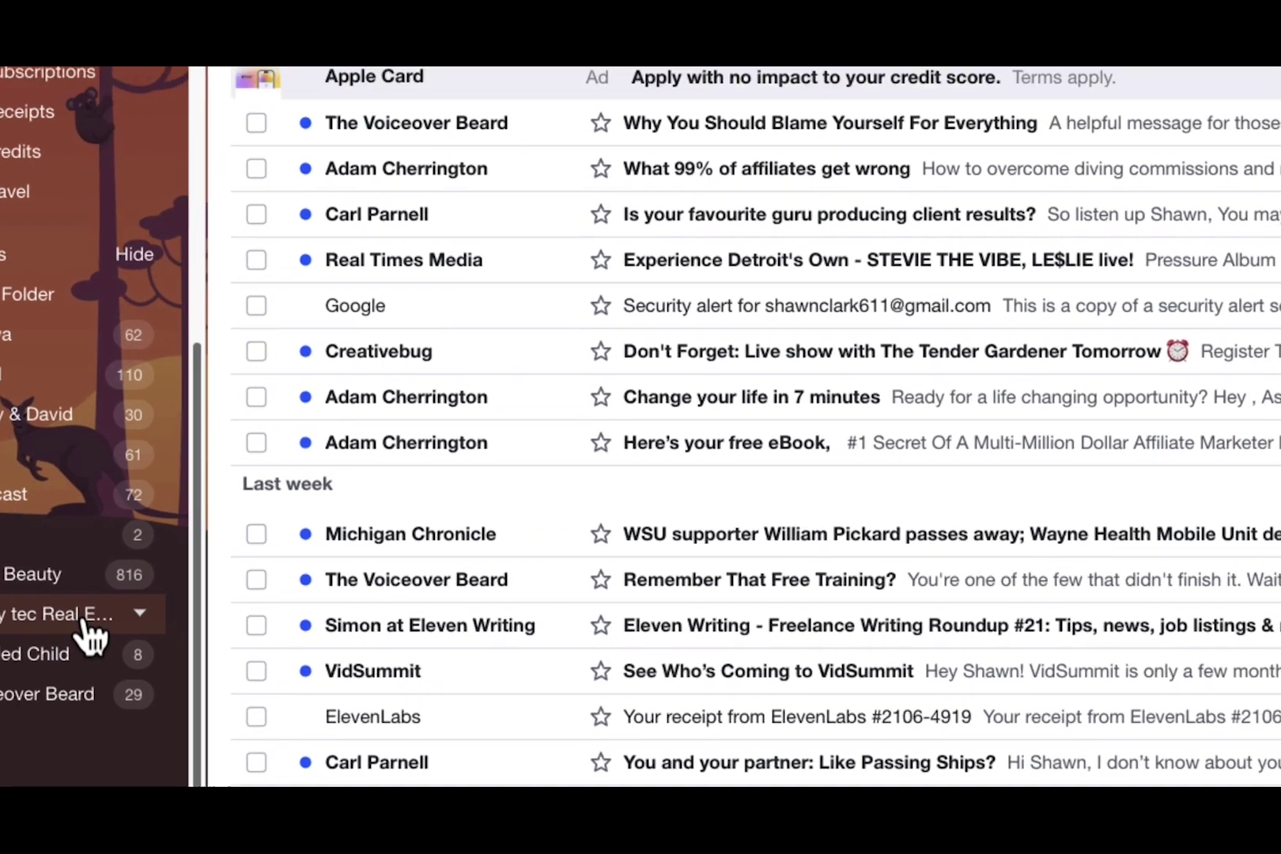
{"action": "left_click", "coordinate": [176, 518]}
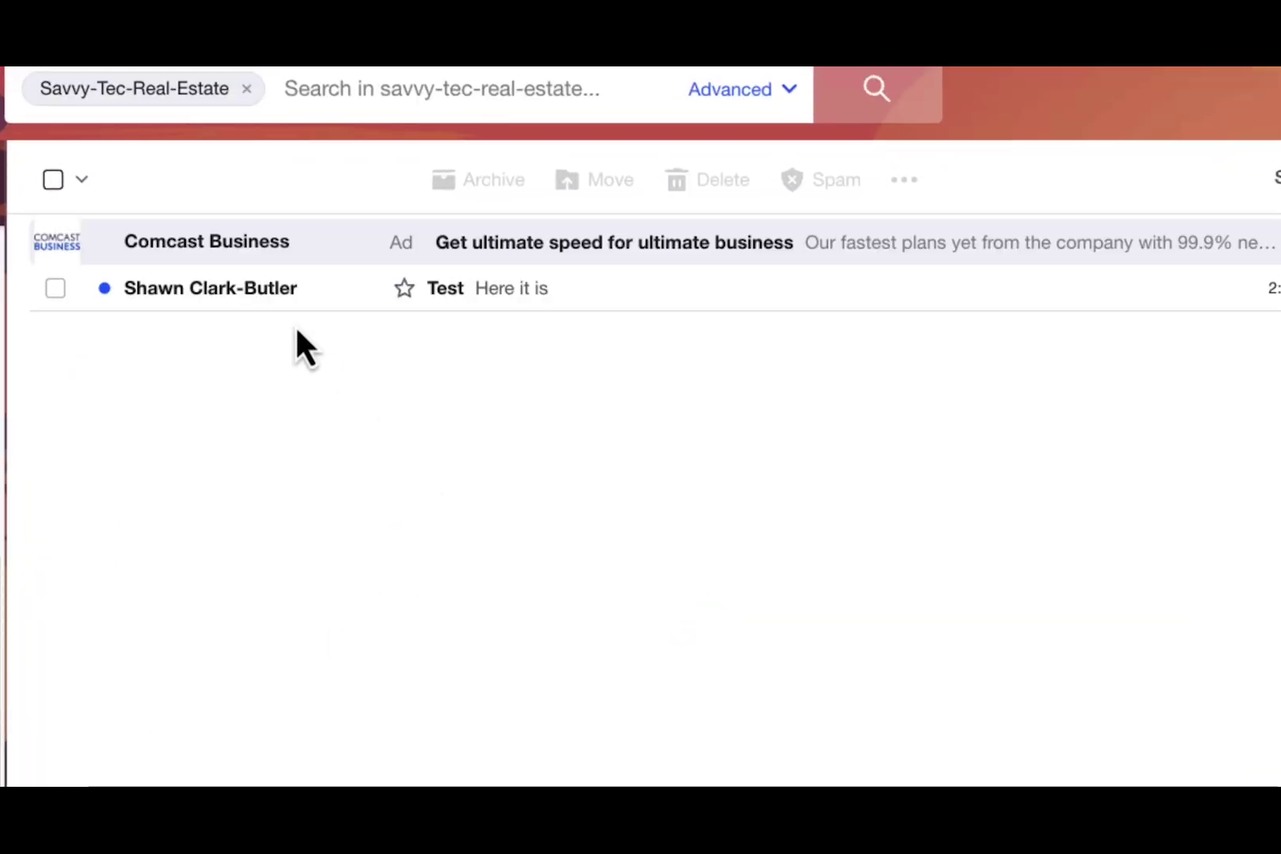
{"action": "left_click", "coordinate": [185, 308]}
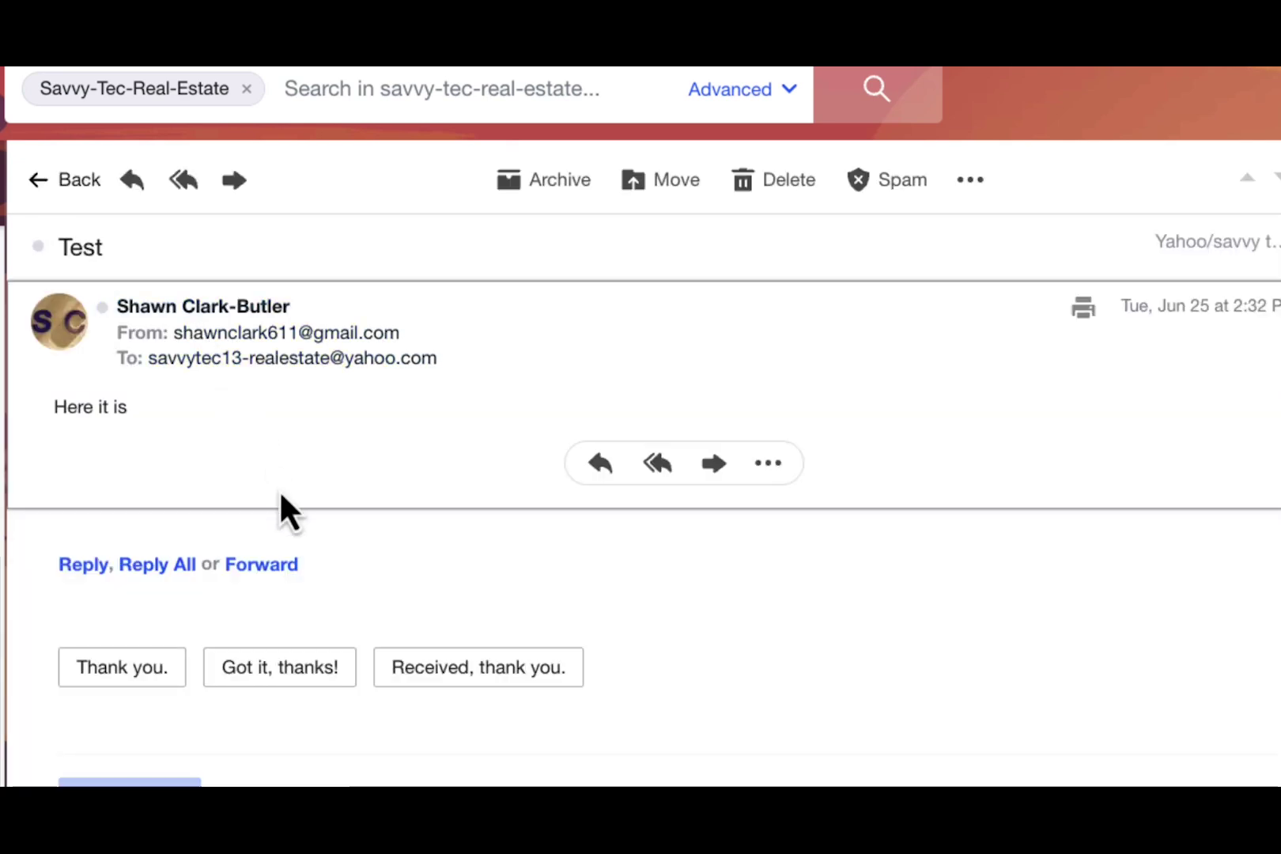